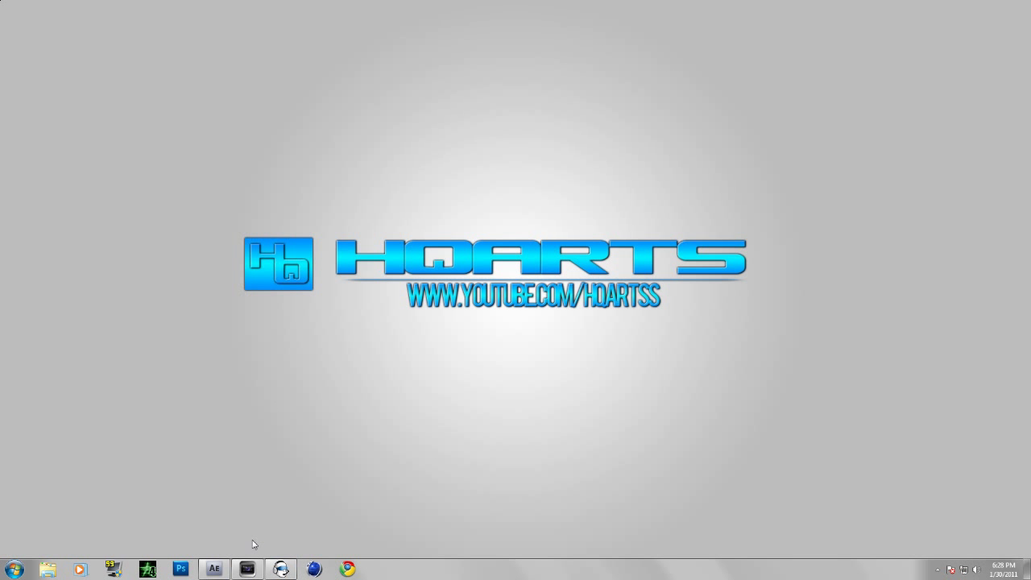
Bring the running After Effects Untitled Project back up from the taskbar
mouse_move(219, 575)
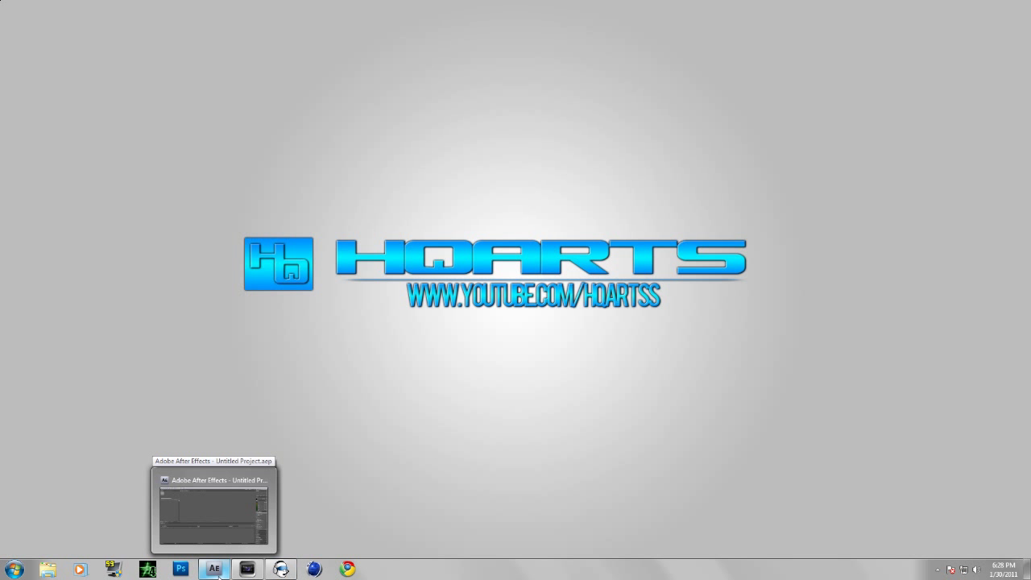
Import cod4 4 man feed.mp4 and COD4 back to back smoke.mp4, then build a composition from cod4 4 man feed
click(219, 575)
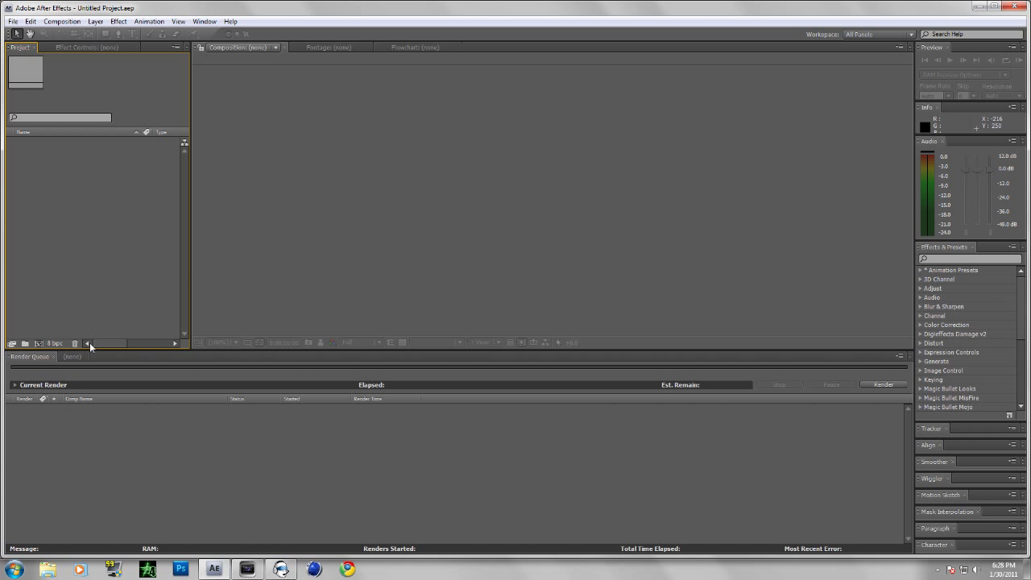
double_click(110, 235)
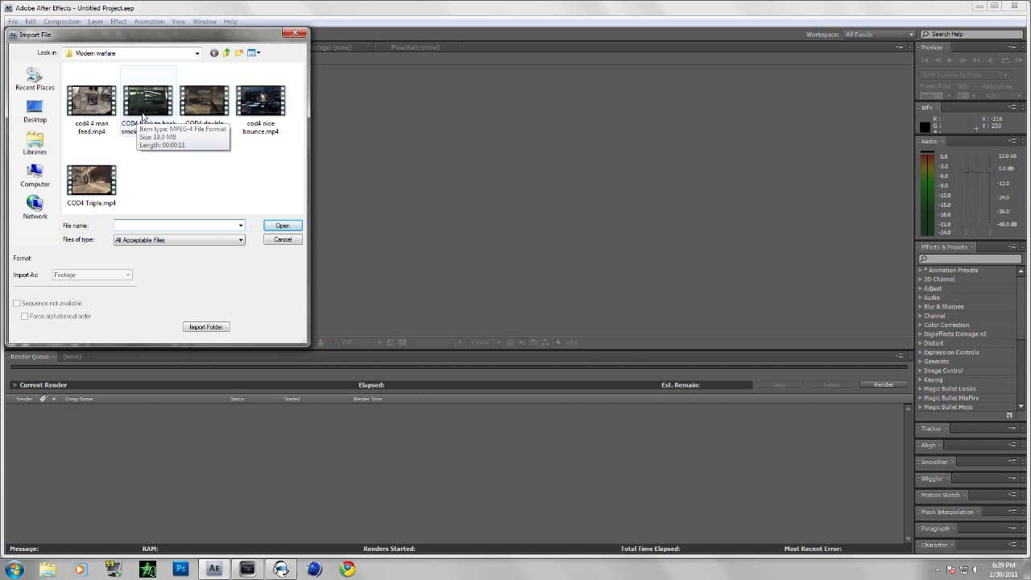
click(142, 117)
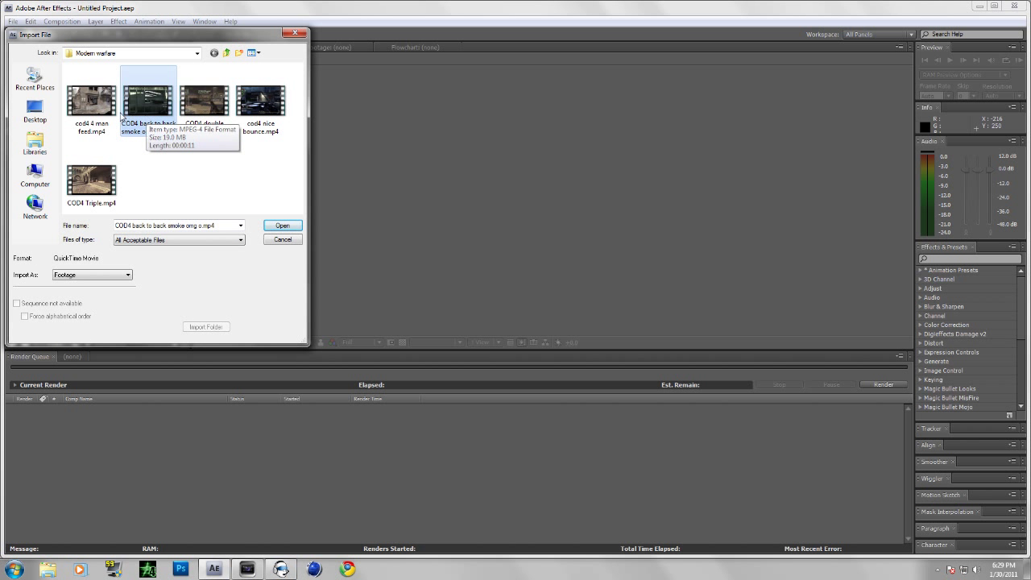
click(140, 158)
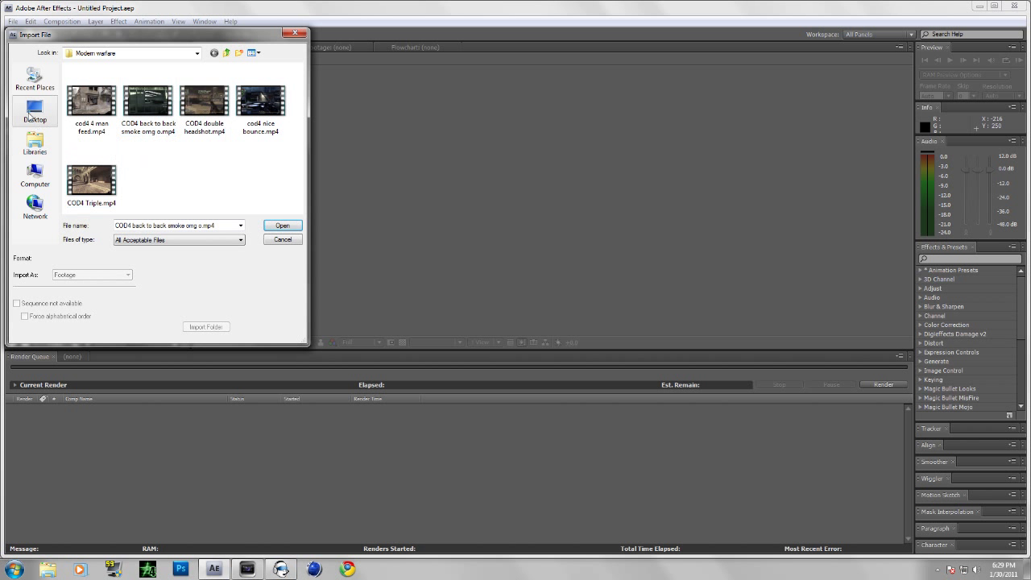
click(145, 94)
ctrl+click(91, 102)
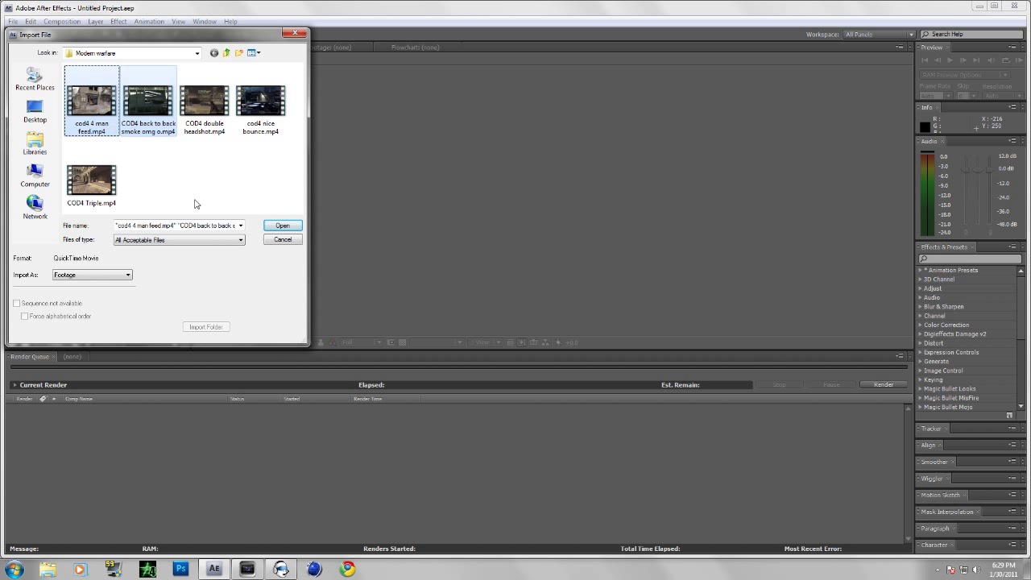
click(293, 231)
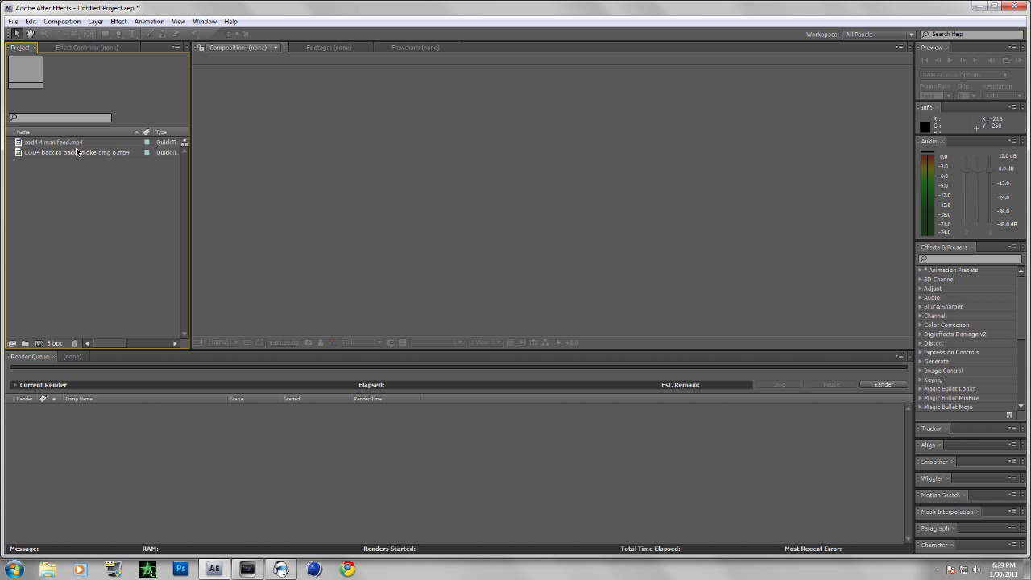
click(38, 344)
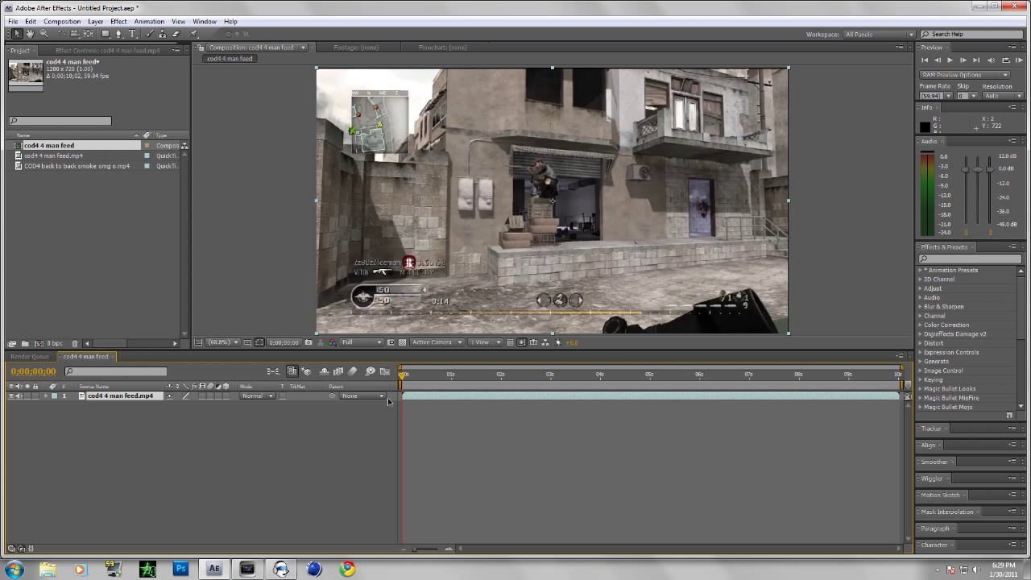
Trim the cod4 4 man feed layer to end just past 0;00;04;08
drag(596, 377, 607, 377)
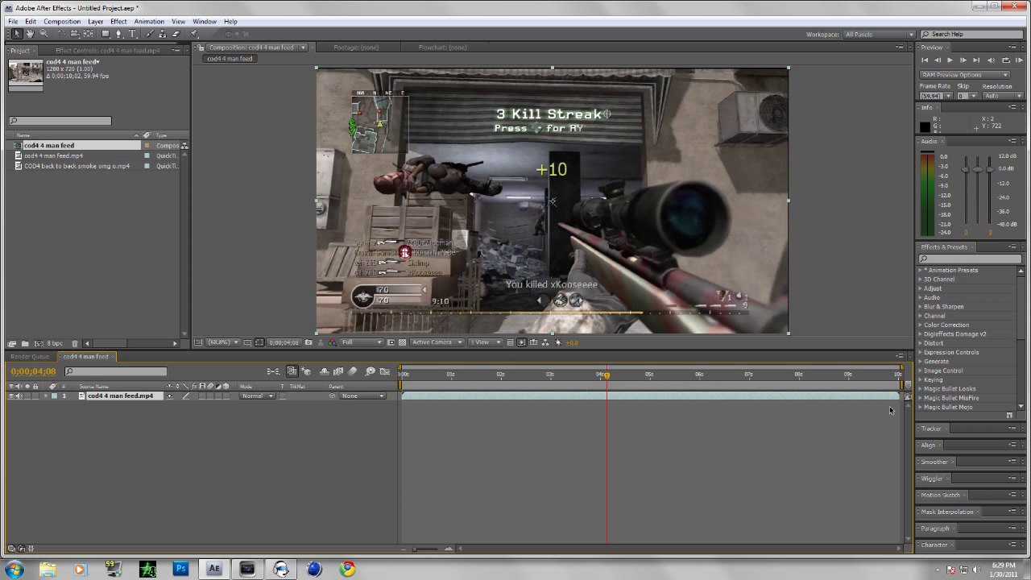
drag(899, 395, 607, 394)
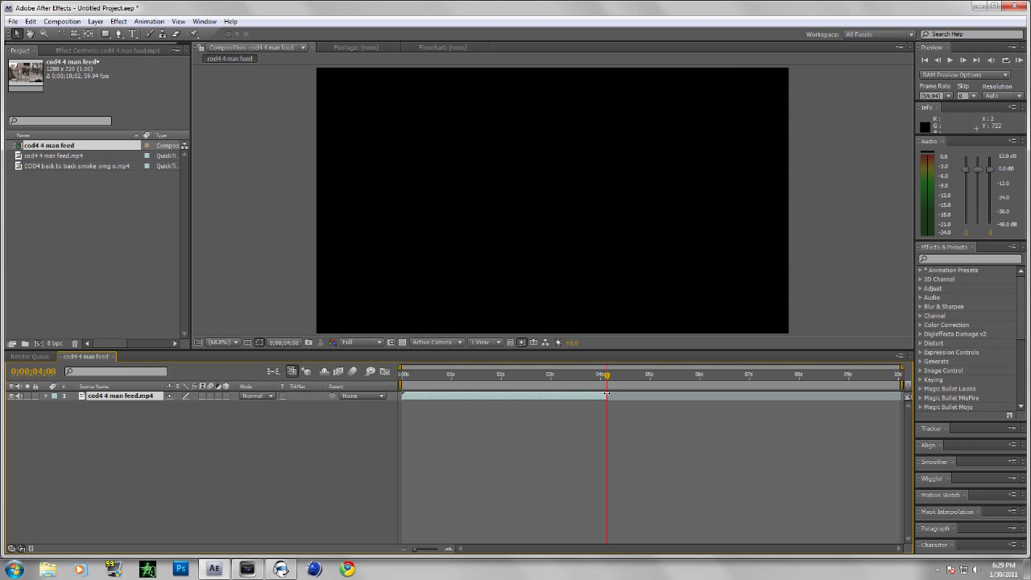
drag(602, 398, 624, 396)
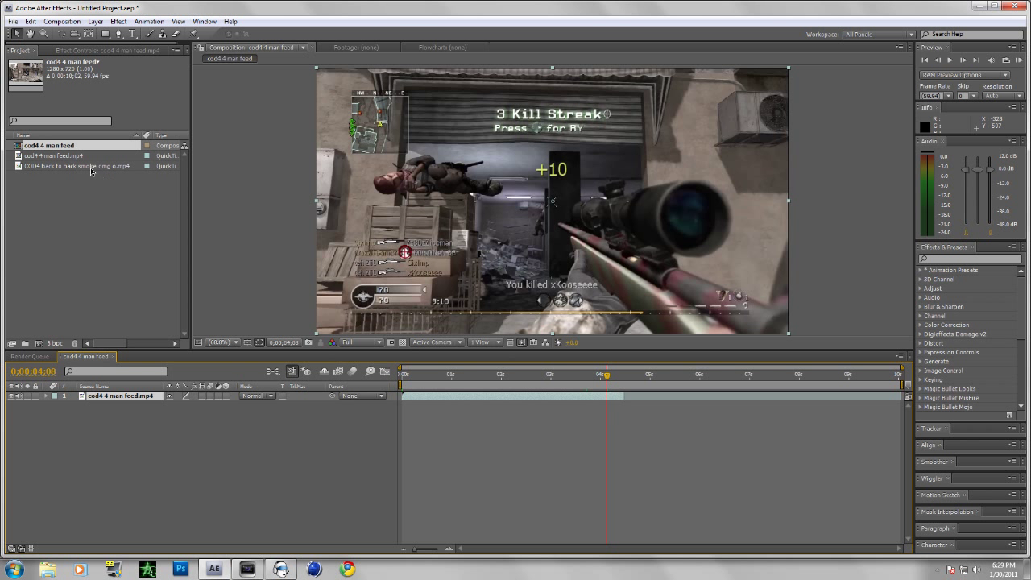
Add the smoke clip as a second layer starting at 0;00;04;08
drag(91, 170, 108, 407)
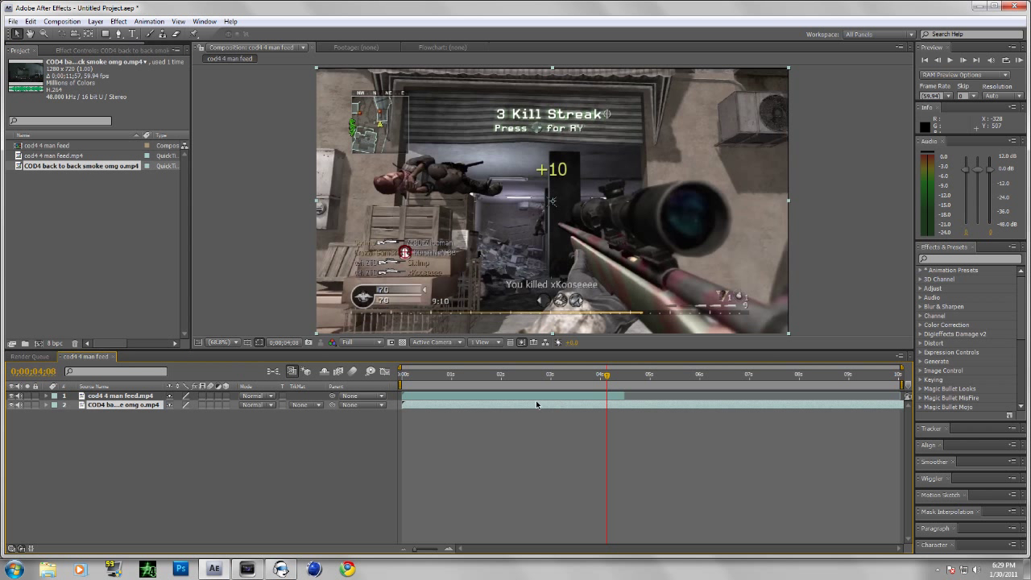
drag(438, 407, 645, 406)
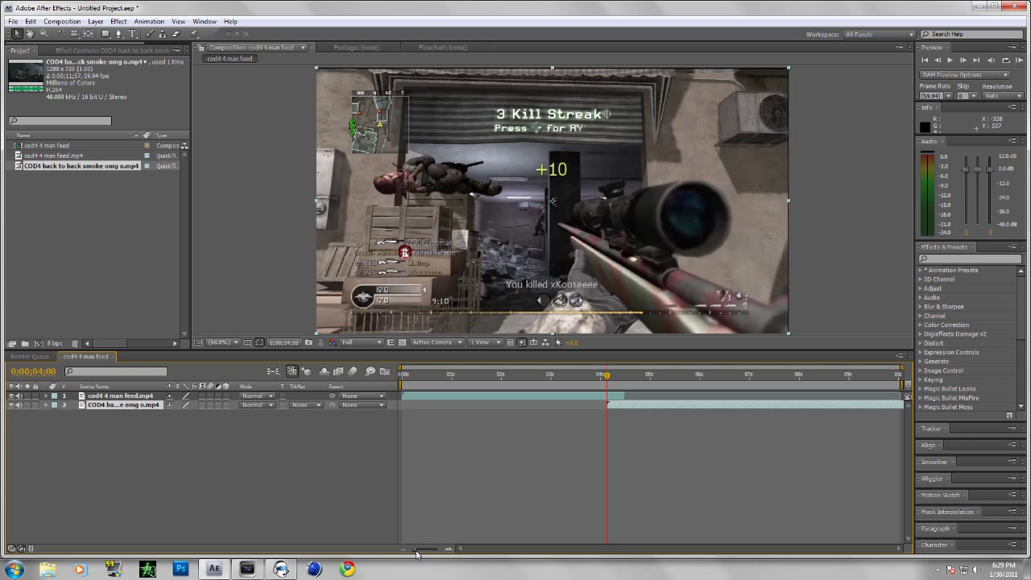
drag(417, 553, 436, 550)
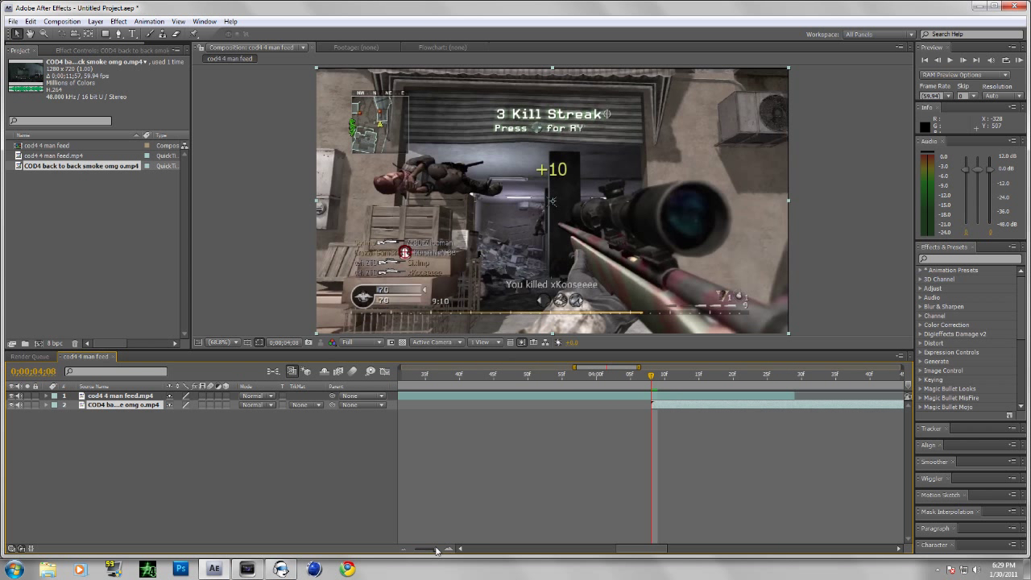
click(133, 396)
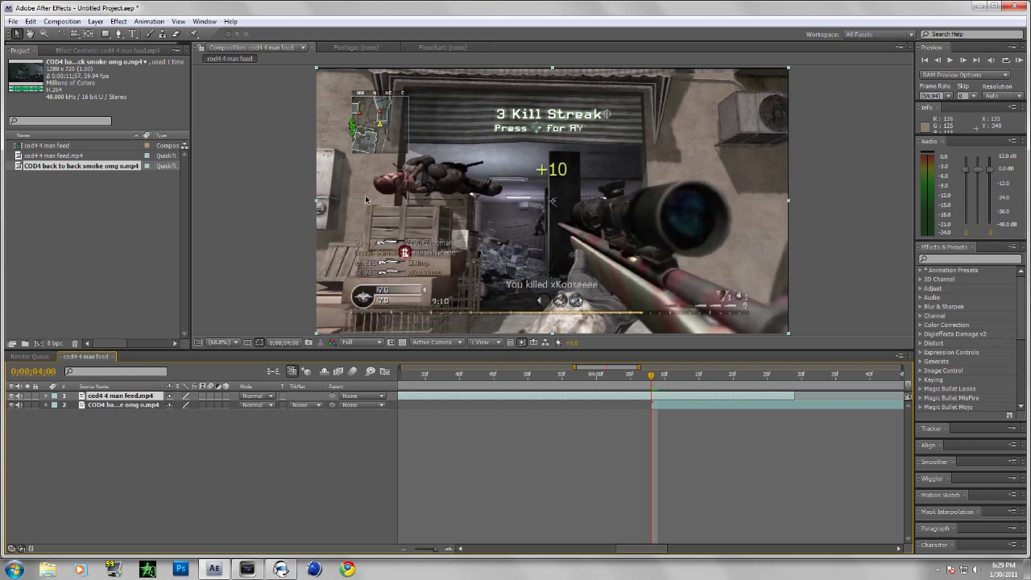
Draw top, middle and bottom rectangular masks (Mask 1–3) as stacked horizontal bands on cod4 4 man feed
key(q)
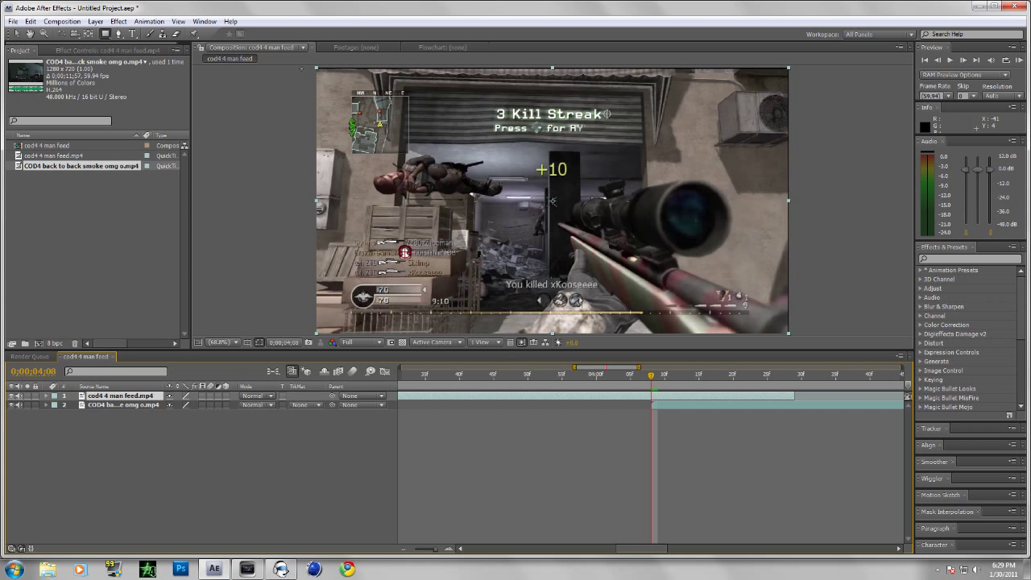
drag(305, 66, 803, 144)
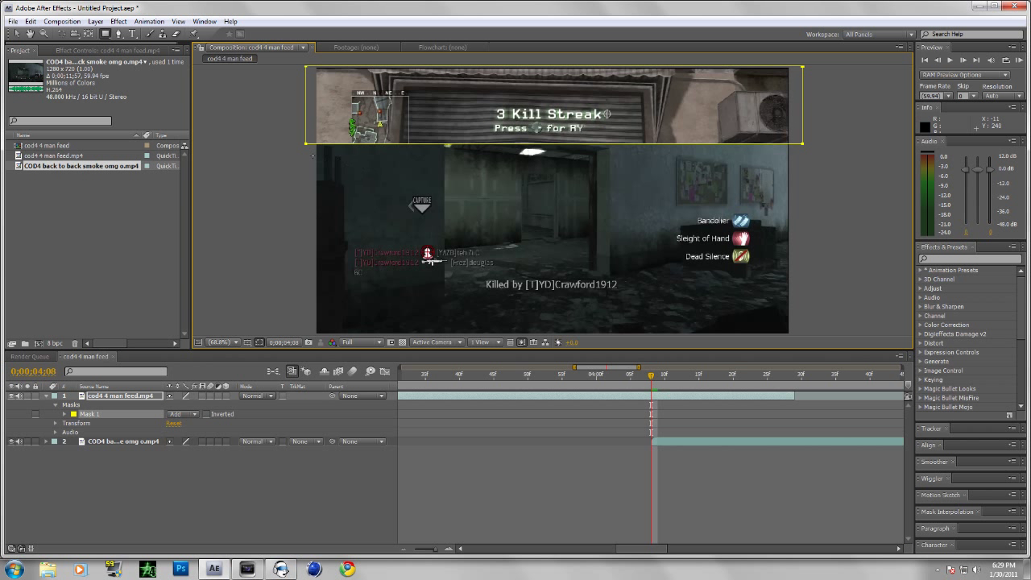
drag(306, 144, 804, 240)
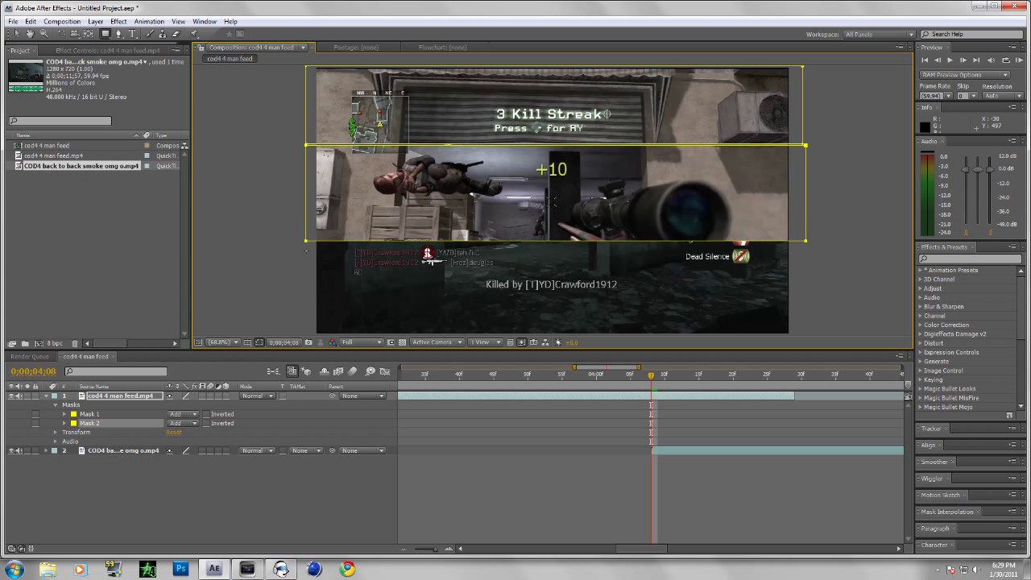
drag(306, 241, 821, 334)
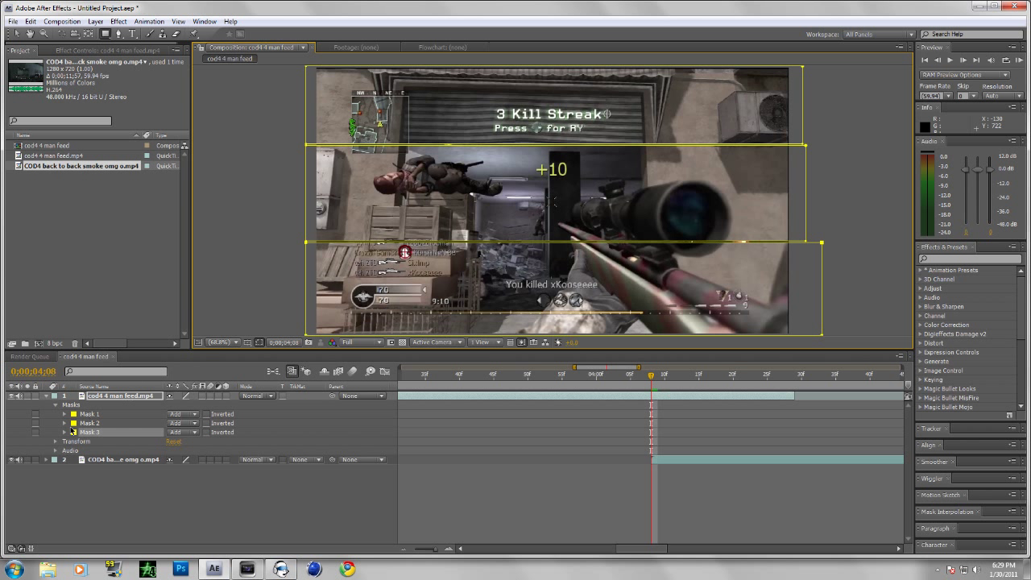
click(85, 413)
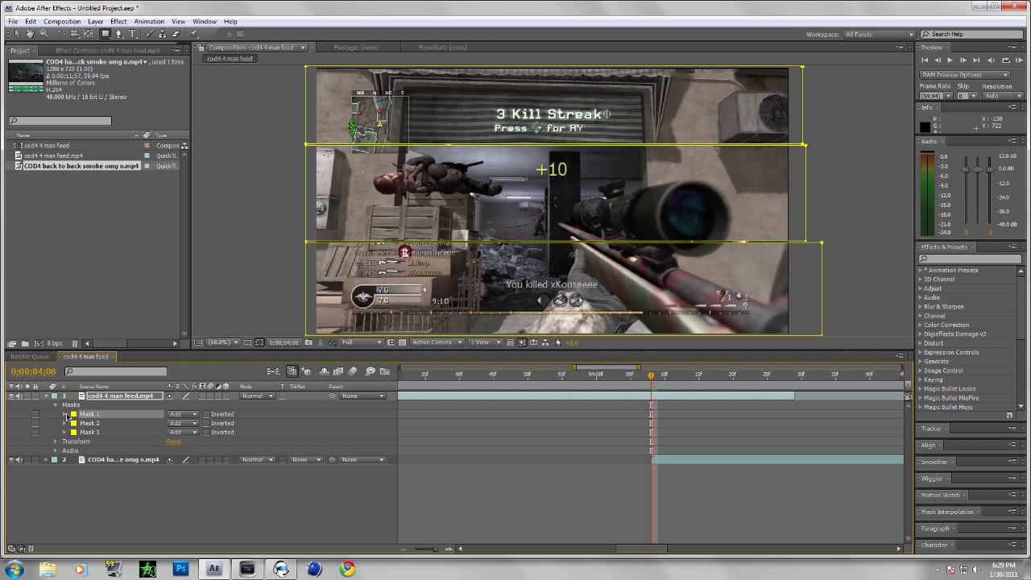
Reveal the mask paths and set a Mask 1 path keyframe at 0;00;04;08
click(64, 414)
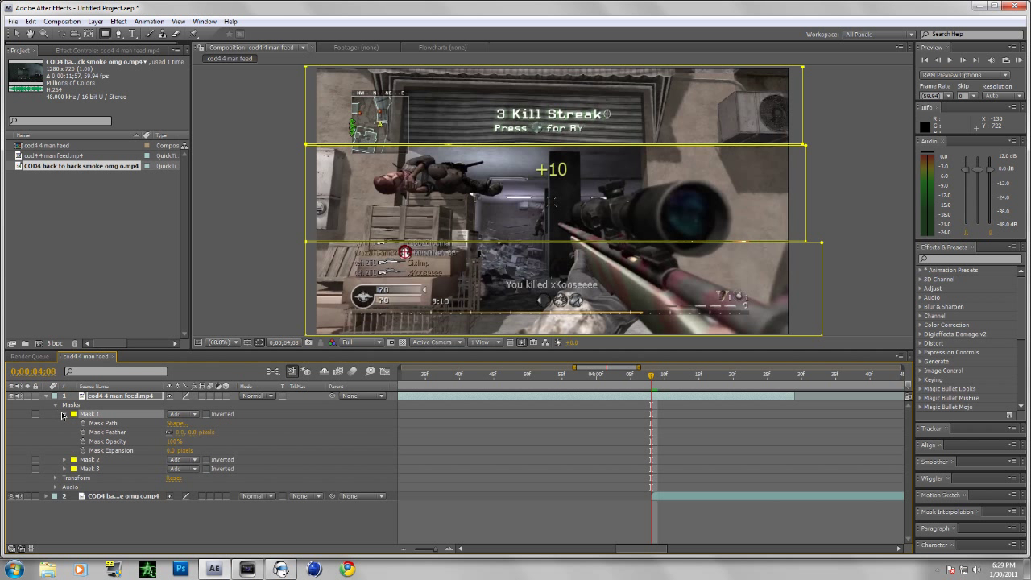
click(64, 414)
click(55, 405)
click(45, 397)
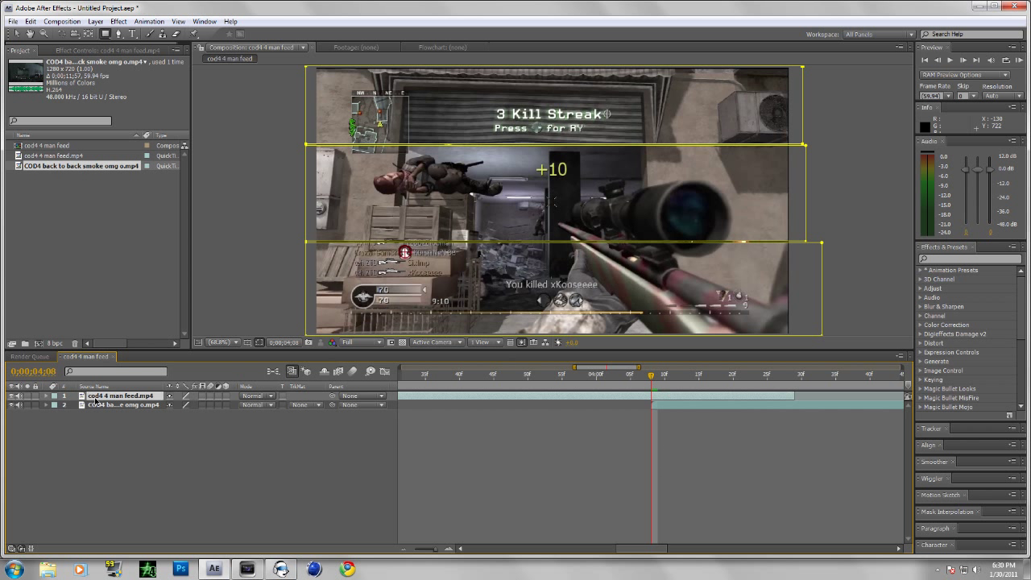
key(m)
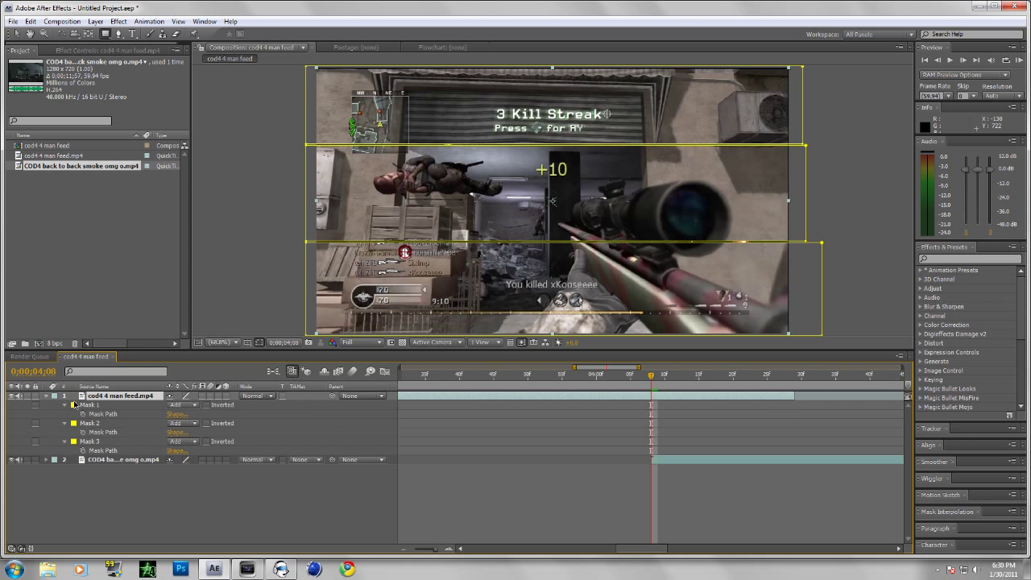
click(96, 414)
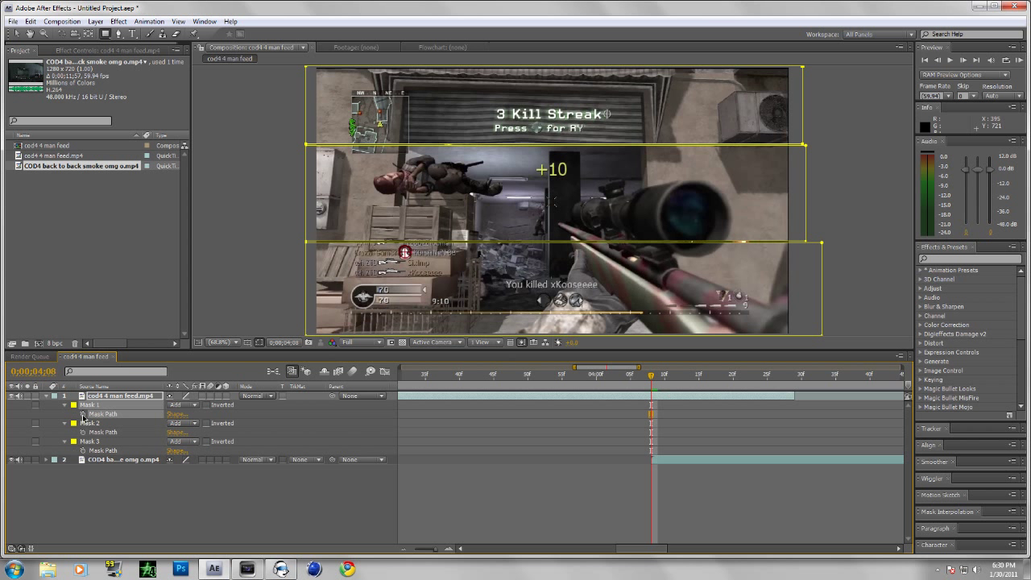
click(84, 415)
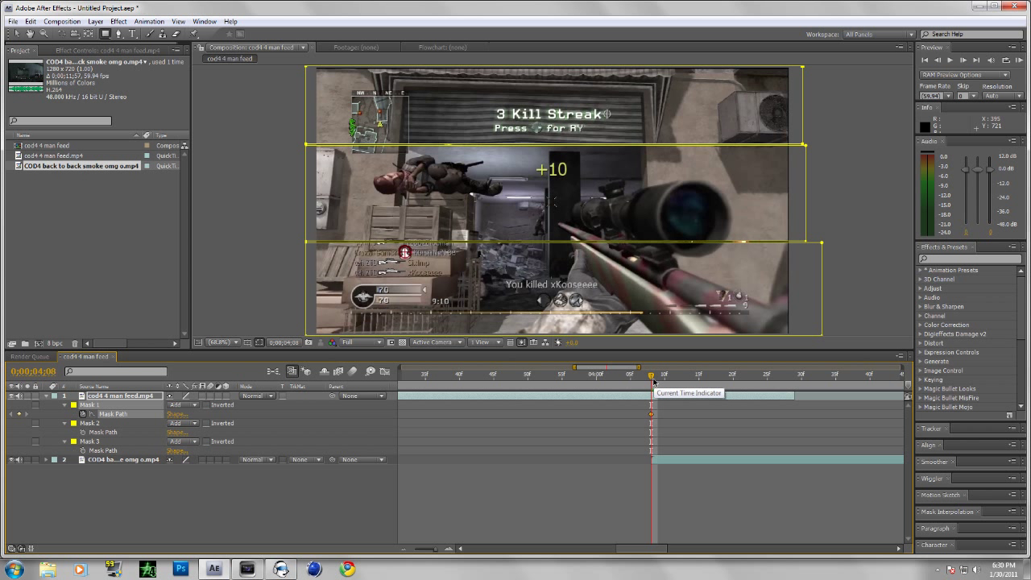
At 0;00;04;12, drag Mask 1 off the left edge of the frame
drag(653, 380, 679, 378)
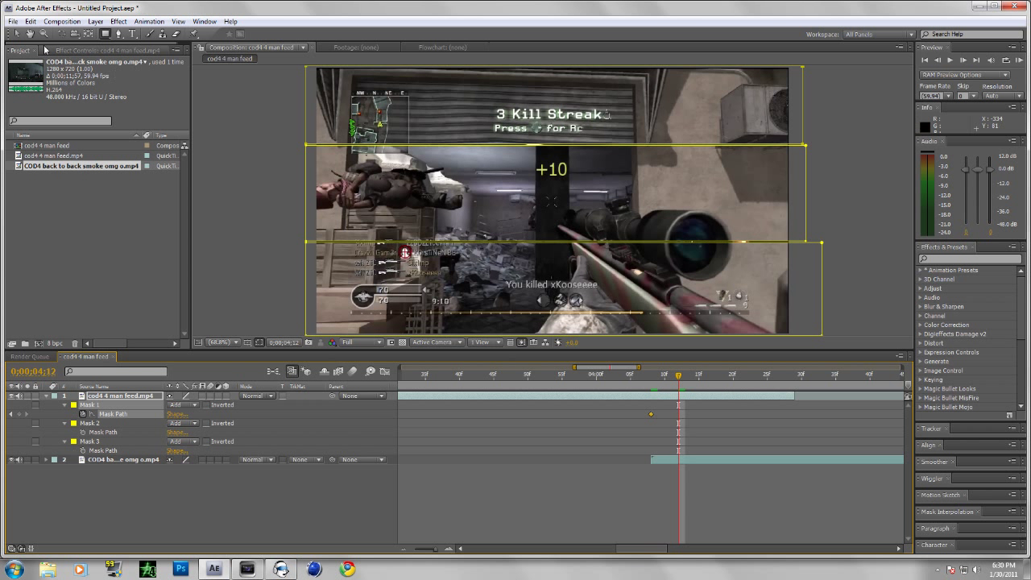
click(16, 34)
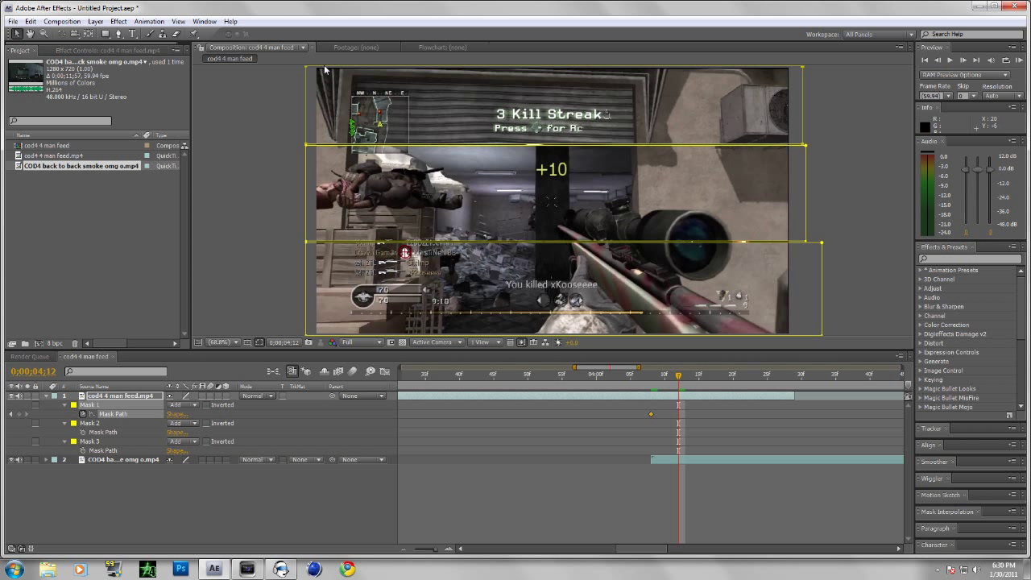
mouse_move(321, 70)
mouse_down()
mouse_move(295, 69)
mouse_move(316, 68)
mouse_up()
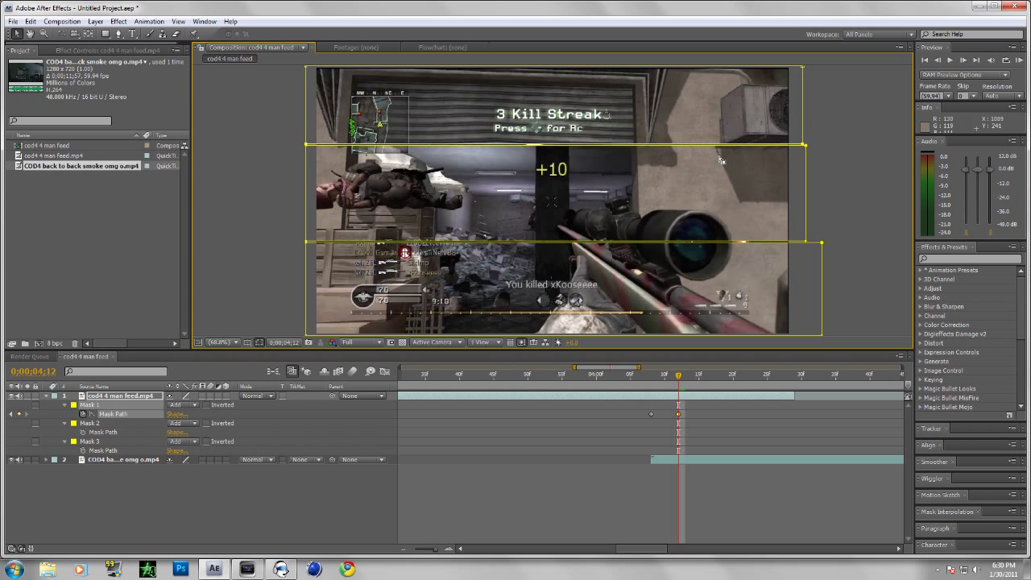
drag(800, 145, 258, 145)
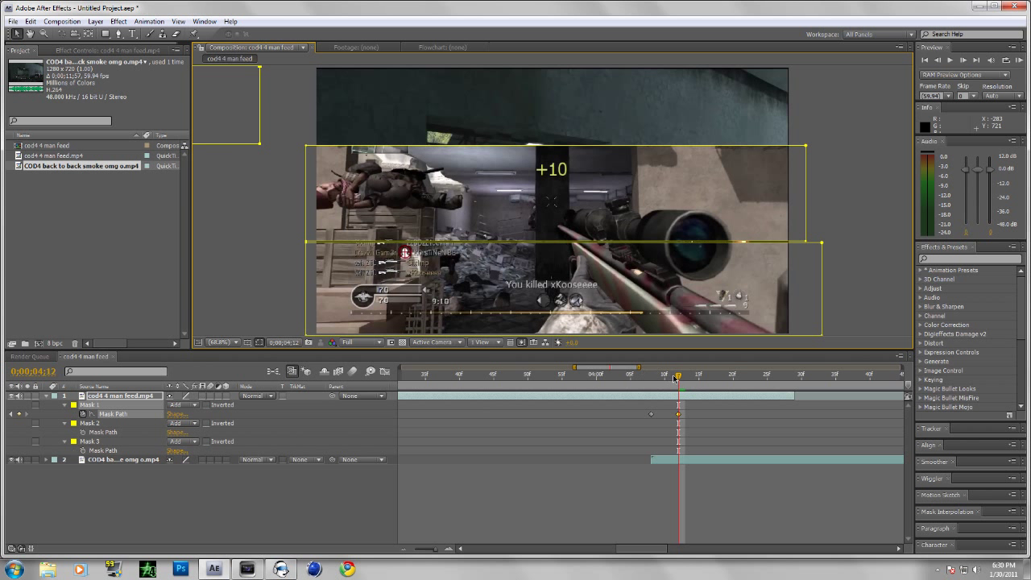
drag(675, 379, 665, 377)
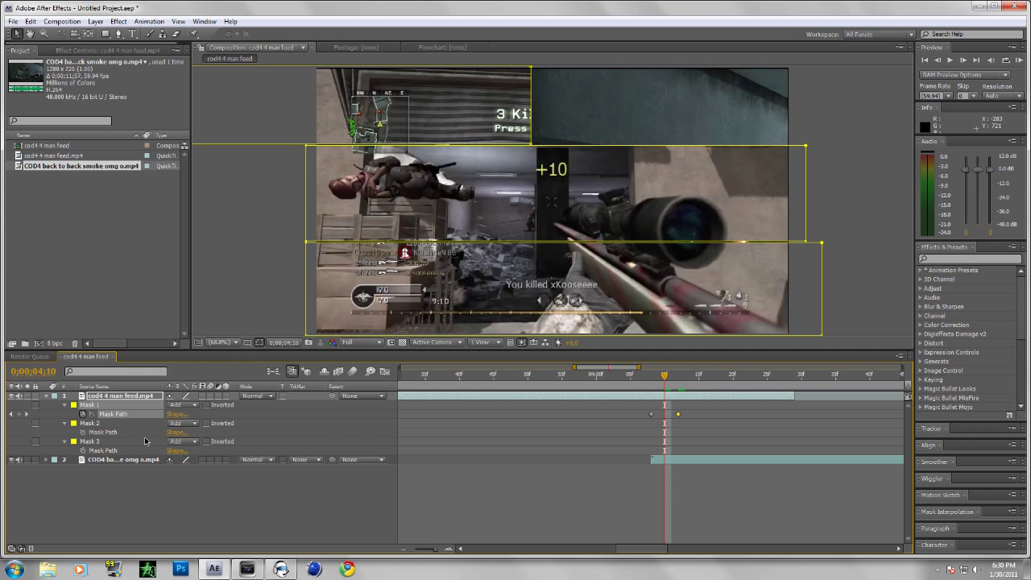
Set a Mask 2 path keyframe at 0;00;04;10 and add another at 0;00;04;14
click(82, 433)
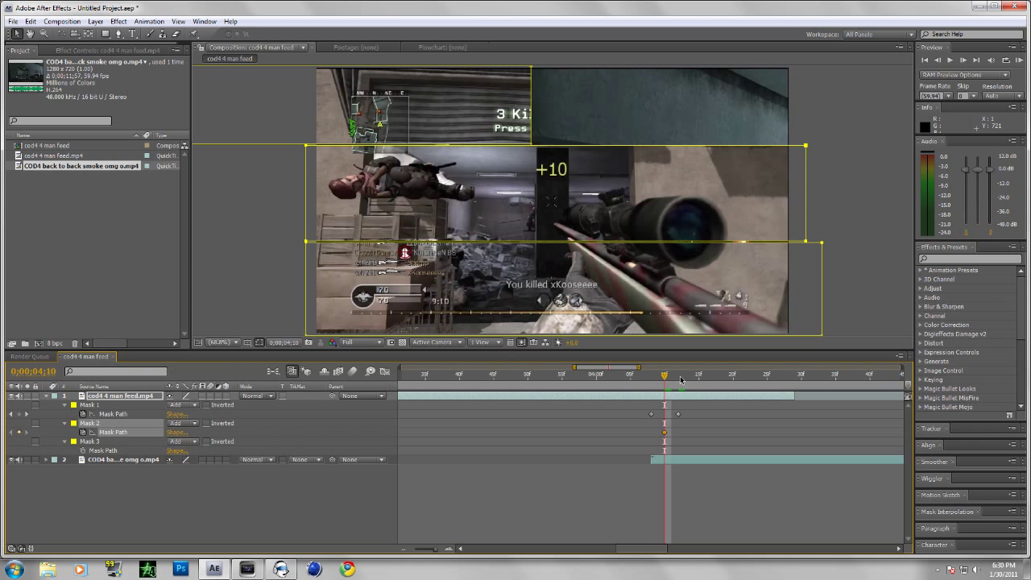
drag(663, 376, 691, 375)
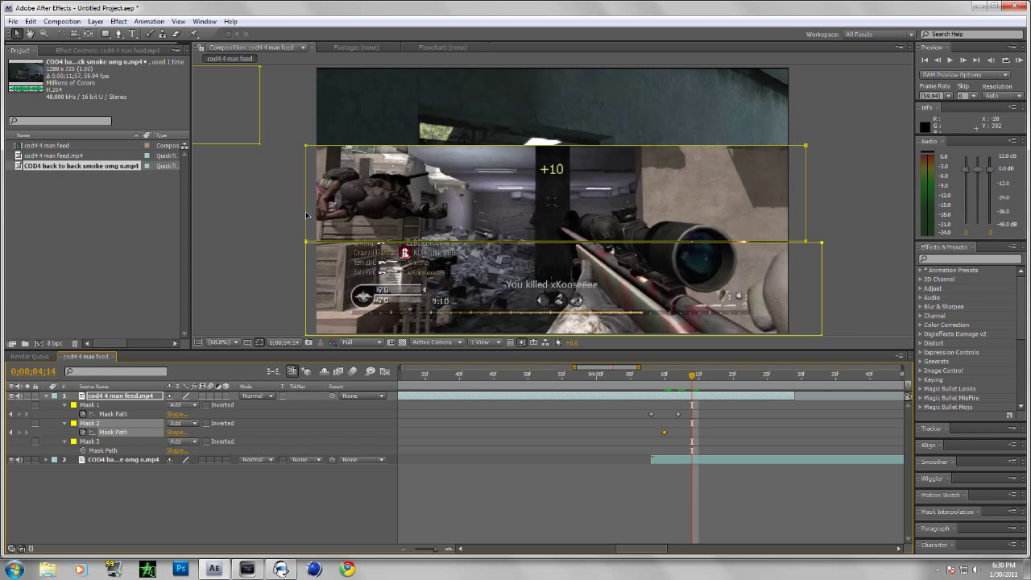
click(306, 214)
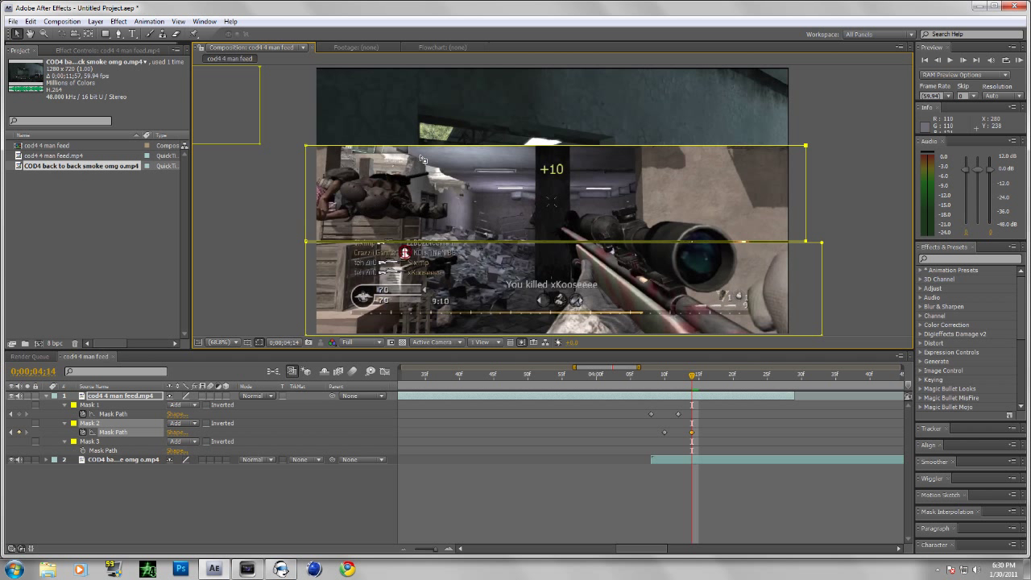
Select the whole Mask 2 path and drag it off the right edge at 0;00;04;14
mouse_move(432, 148)
mouse_down()
mouse_move(483, 150)
mouse_move(416, 148)
mouse_move(434, 152)
mouse_up()
key(shift+Right)
key(shift+Right)
key(shift+Right)
key(shift+Right)
key(shift+Right)
key(shift+Right)
key(shift+Right)
key(shift+Left)
key(shift+Left)
key(shift+Left)
key(shift+Left)
key(shift+Left)
key(shift+Left)
key(shift+Left)
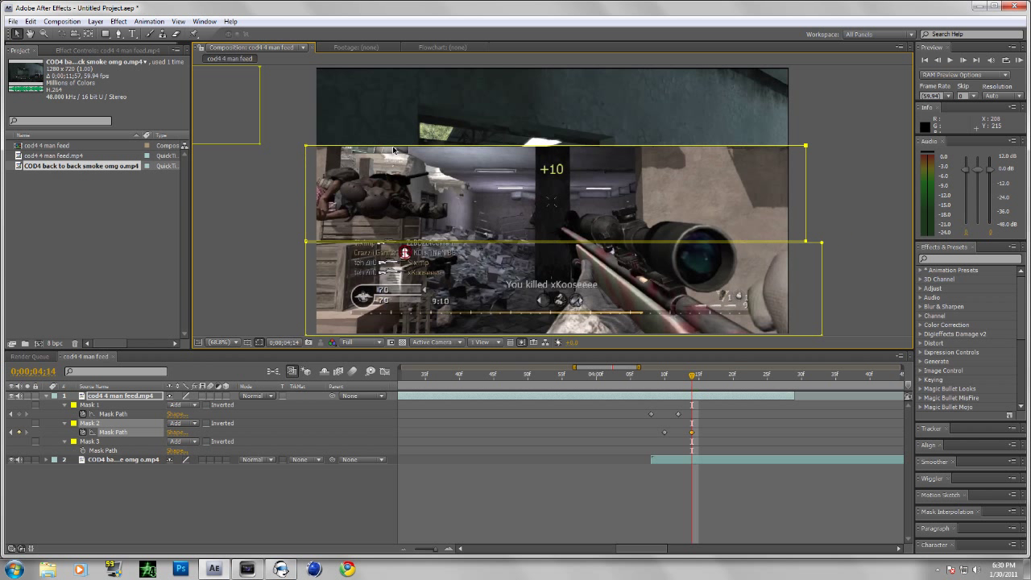
key(shift+Right)
key(shift+Right)
key(shift+Right)
key(shift+Right)
key(shift+Left)
key(shift+Left)
key(shift+Left)
key(shift+Left)
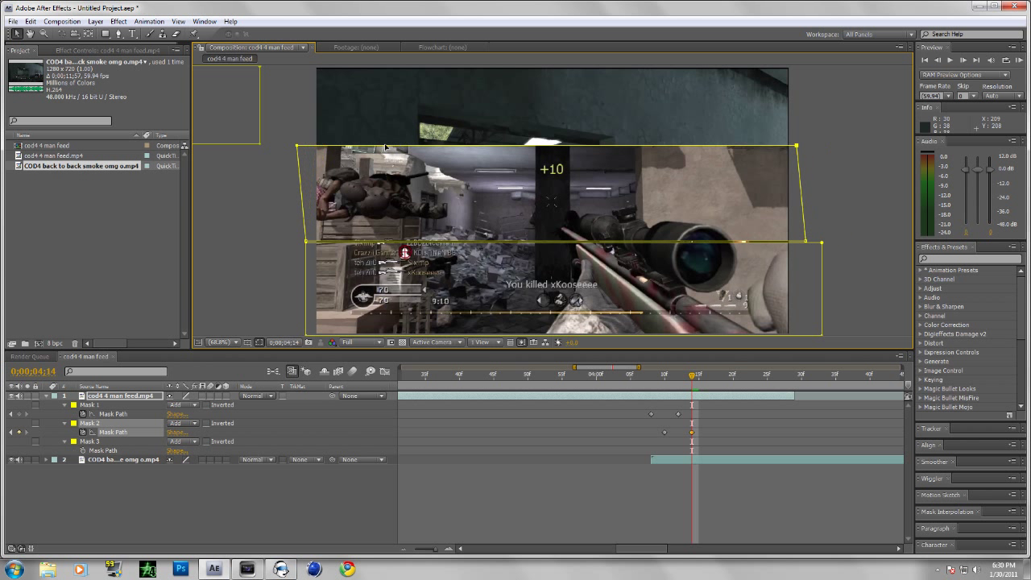
click(127, 425)
click(113, 433)
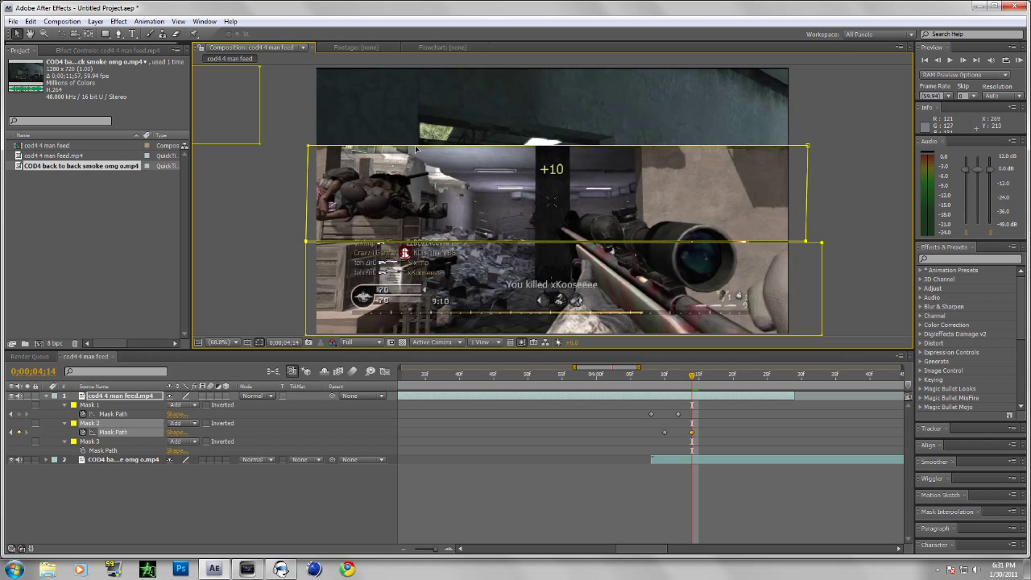
key(shift+Right)
key(shift+Right)
key(shift+Right)
drag(438, 145, 884, 177)
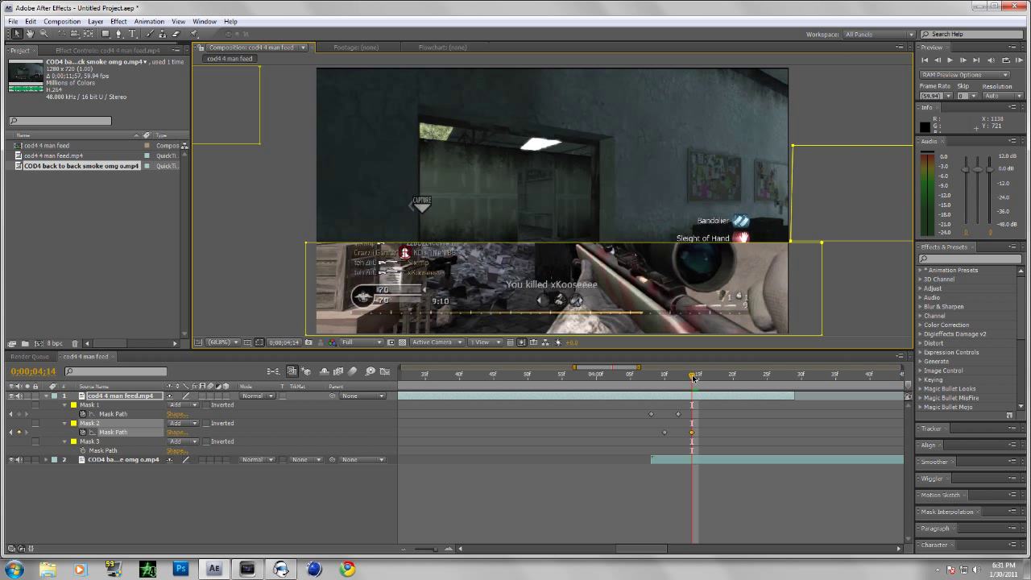
drag(694, 377, 679, 377)
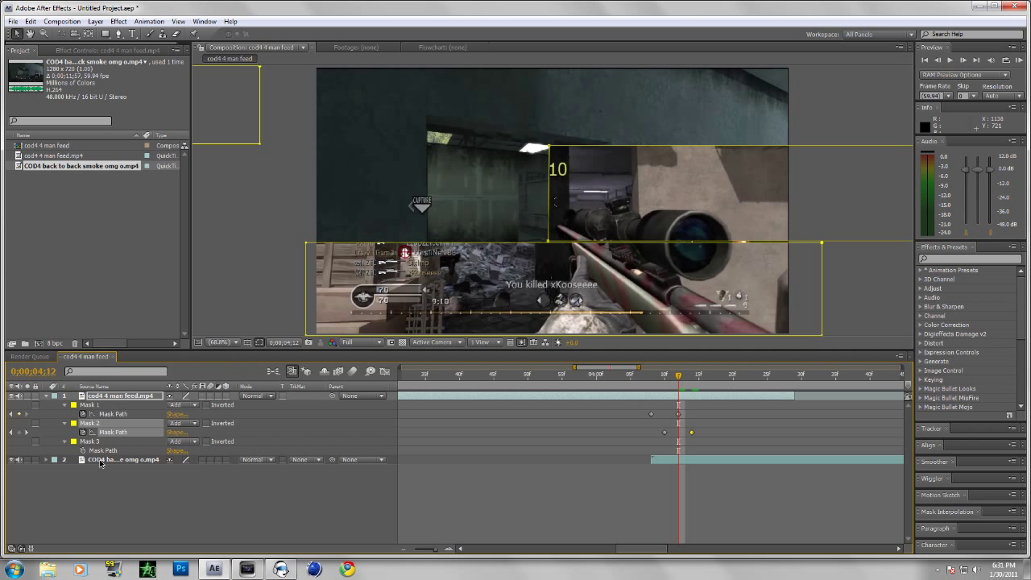
Keyframe Mask 3 at 0;00;04;12, drag it off the left edge at 0;00;04;18, and collapse the masks
click(81, 450)
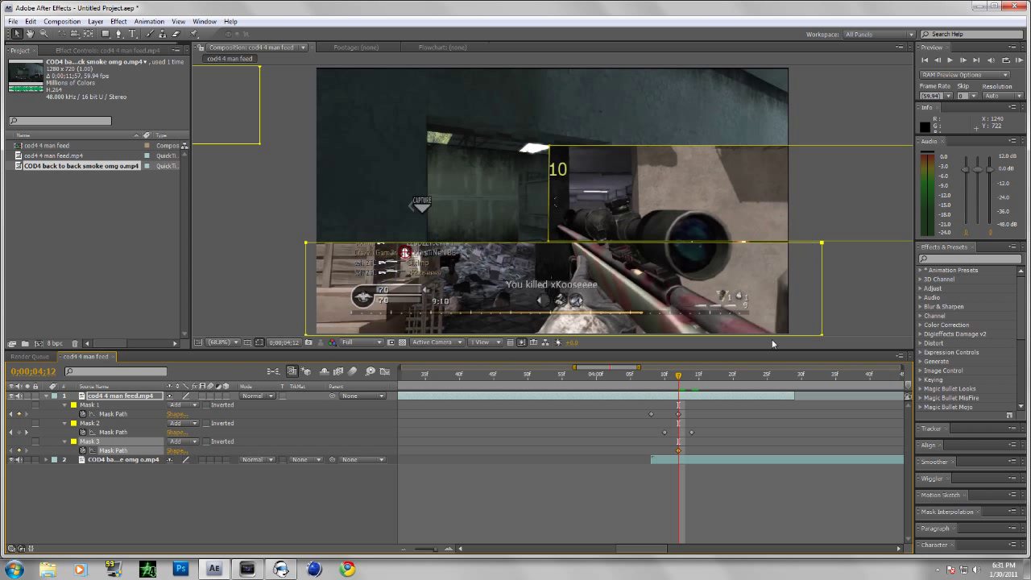
drag(679, 379, 733, 380)
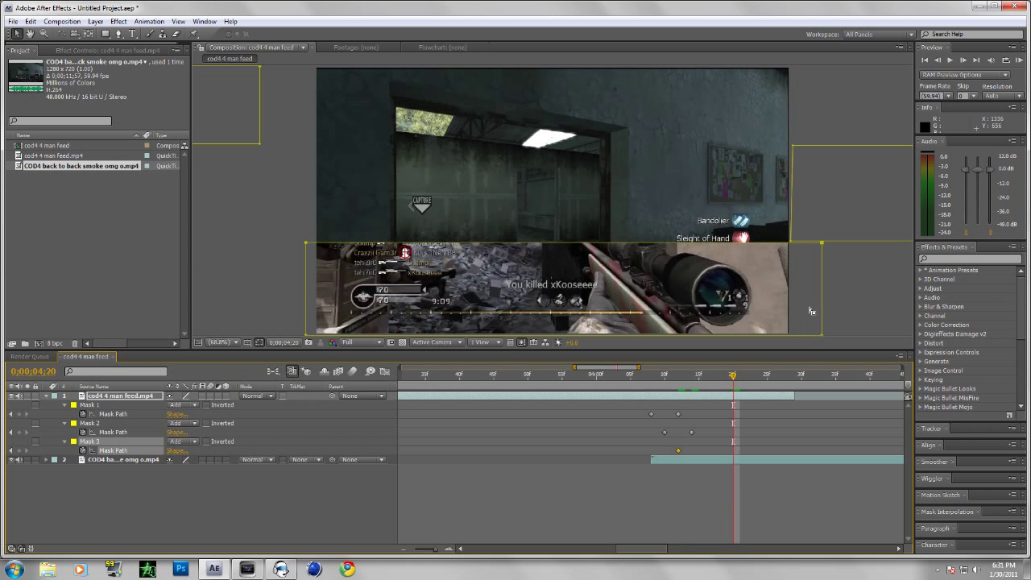
drag(734, 378, 719, 380)
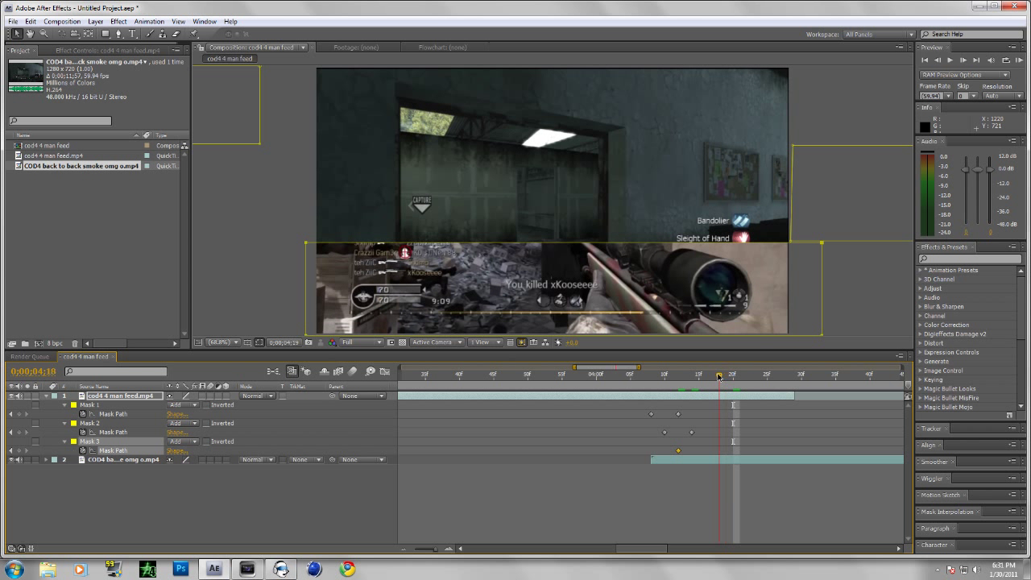
click(758, 246)
drag(632, 247, 92, 231)
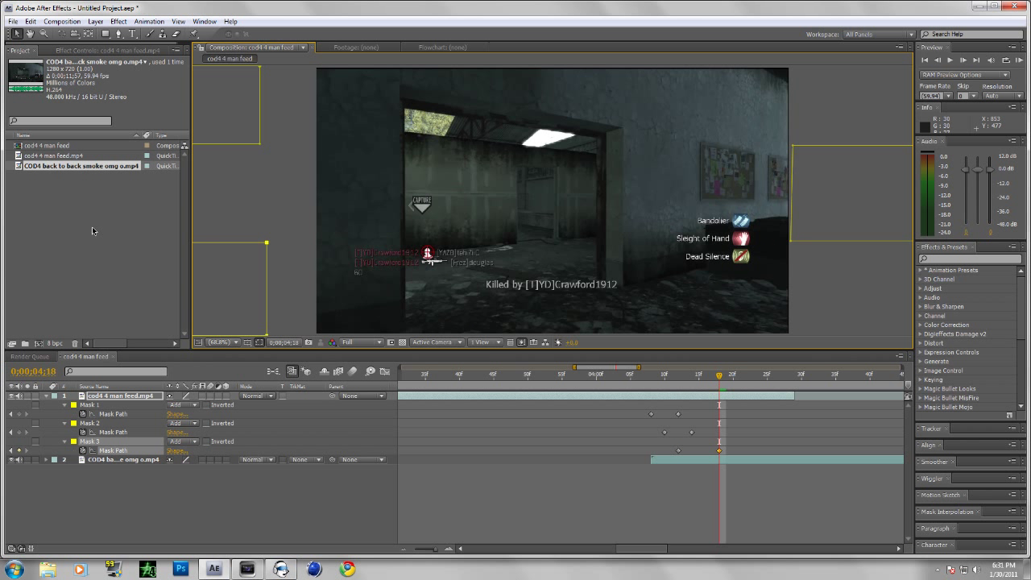
click(70, 449)
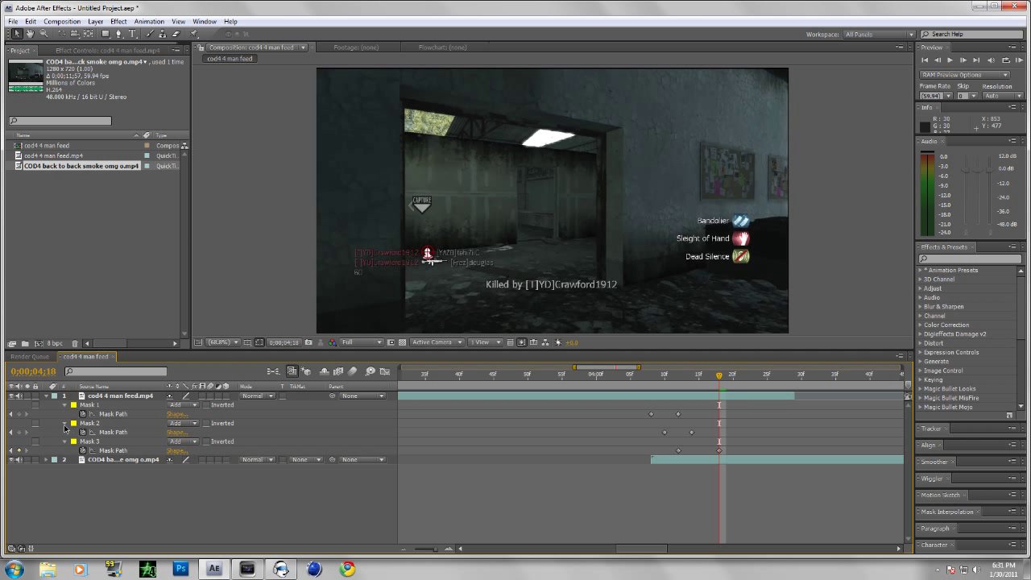
click(65, 423)
Collapse the mask properties and select Mask 1, Mask 2 and Mask 3 on the cod4 4 man feed layer
click(65, 405)
click(64, 423)
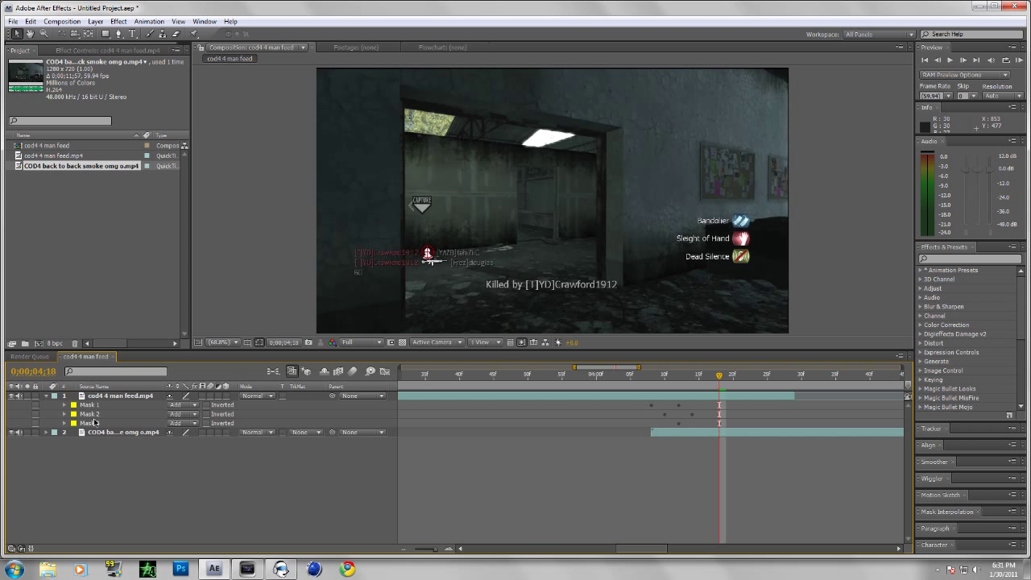
click(95, 422)
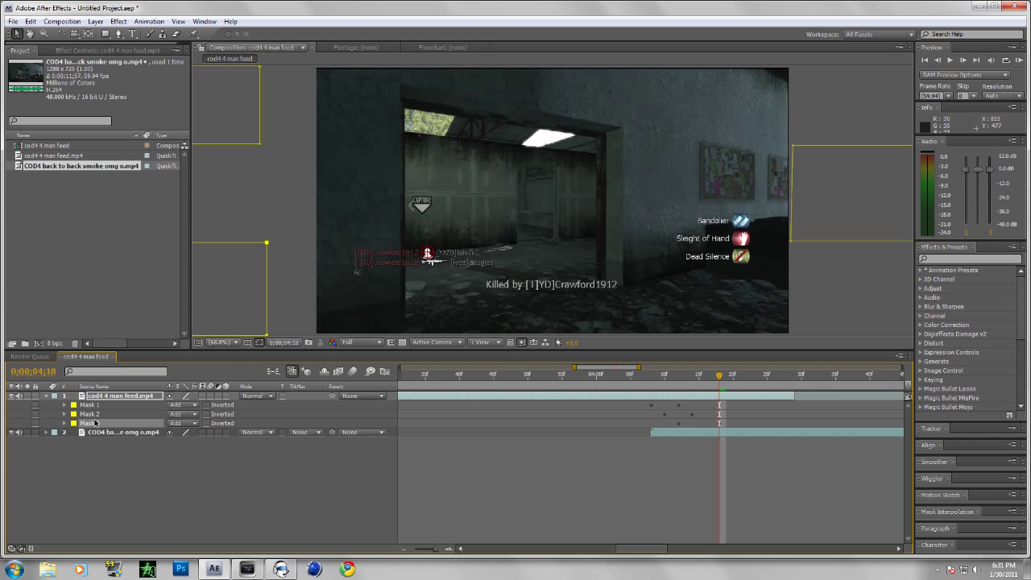
click(99, 439)
click(99, 422)
click(100, 410)
click(103, 451)
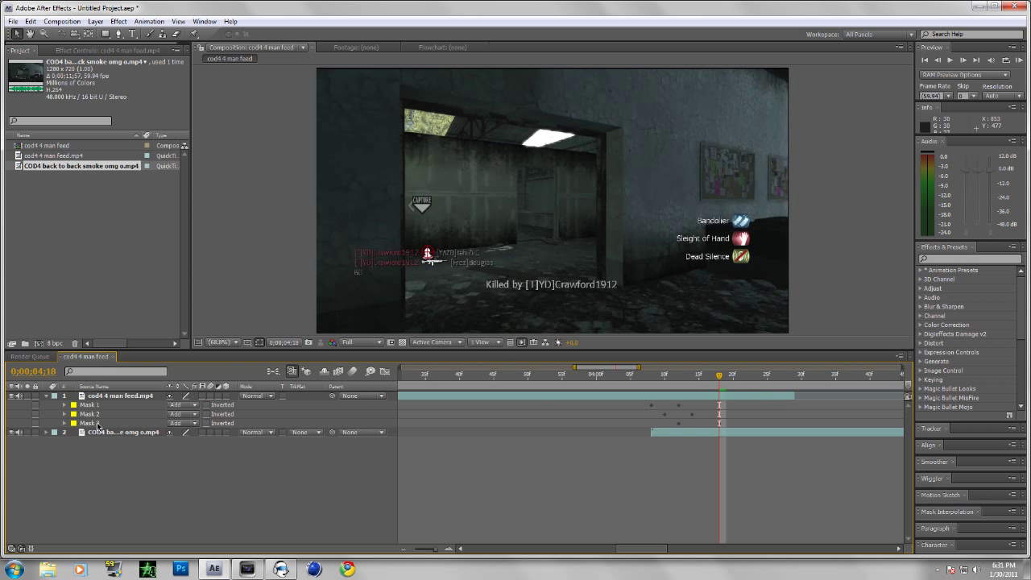
click(98, 424)
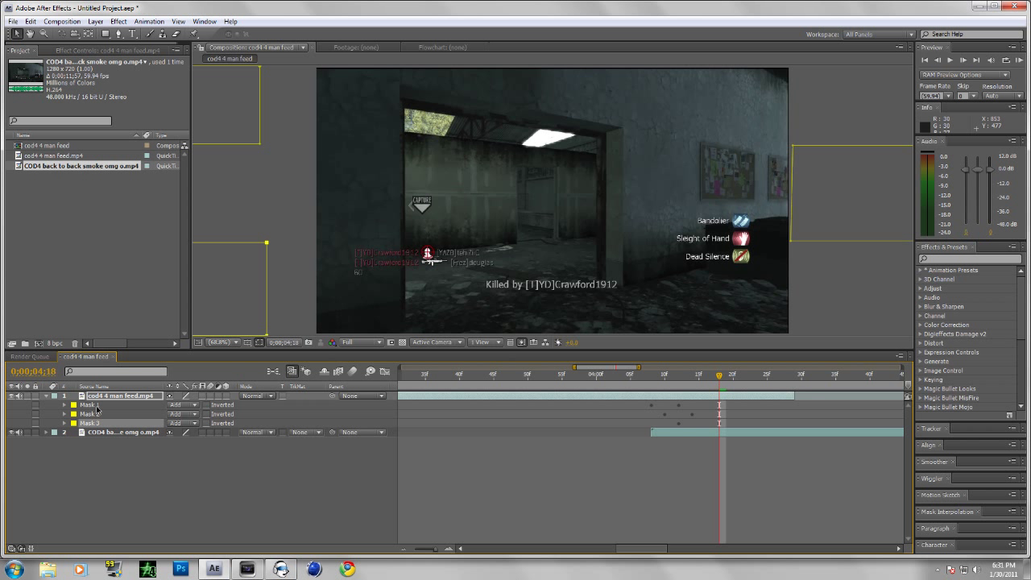
shift+click(96, 407)
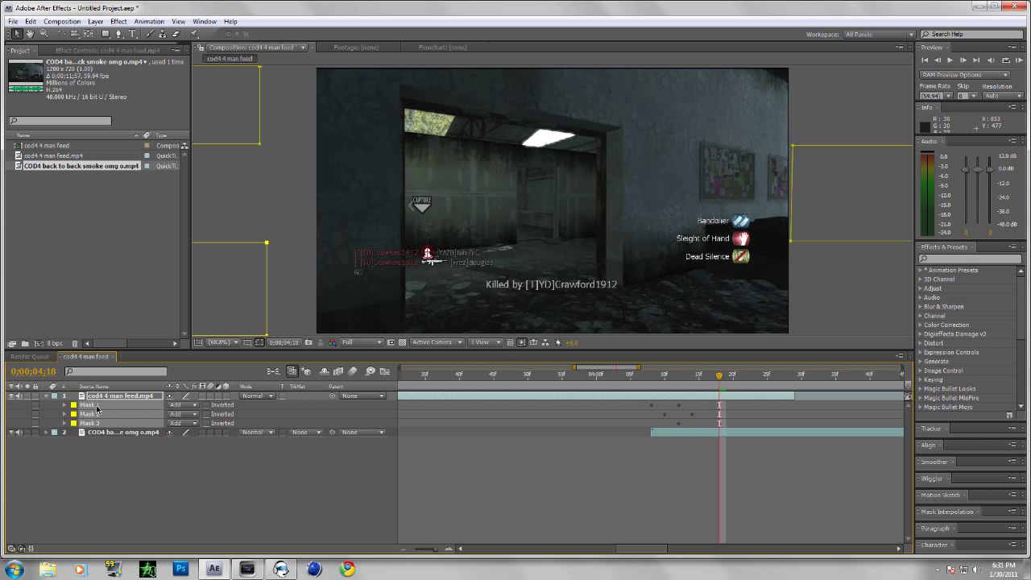
Add Drop Shadow and Stroke layer styles to the cod4 4 man feed layer
click(97, 22)
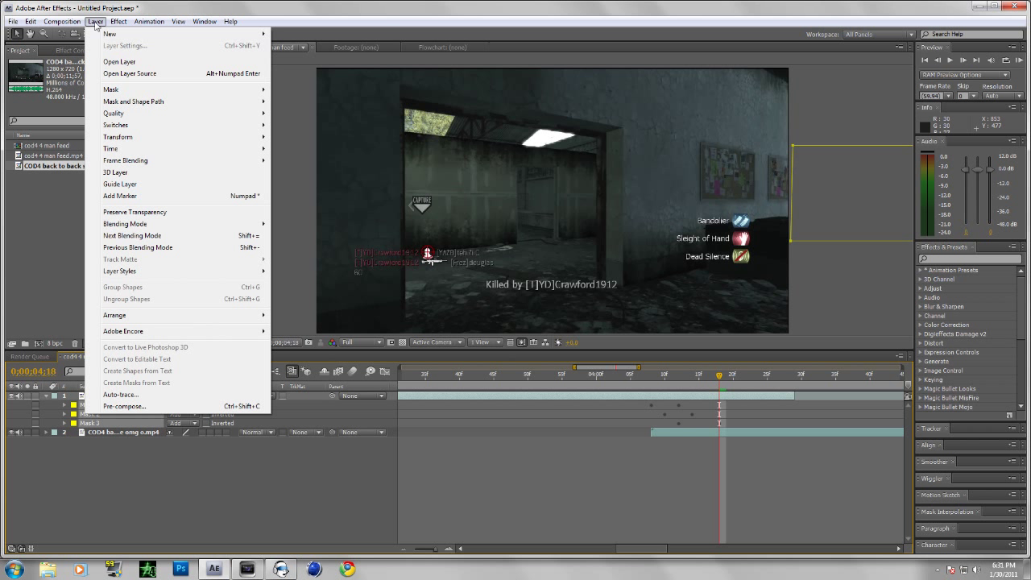
mouse_move(164, 272)
click(303, 313)
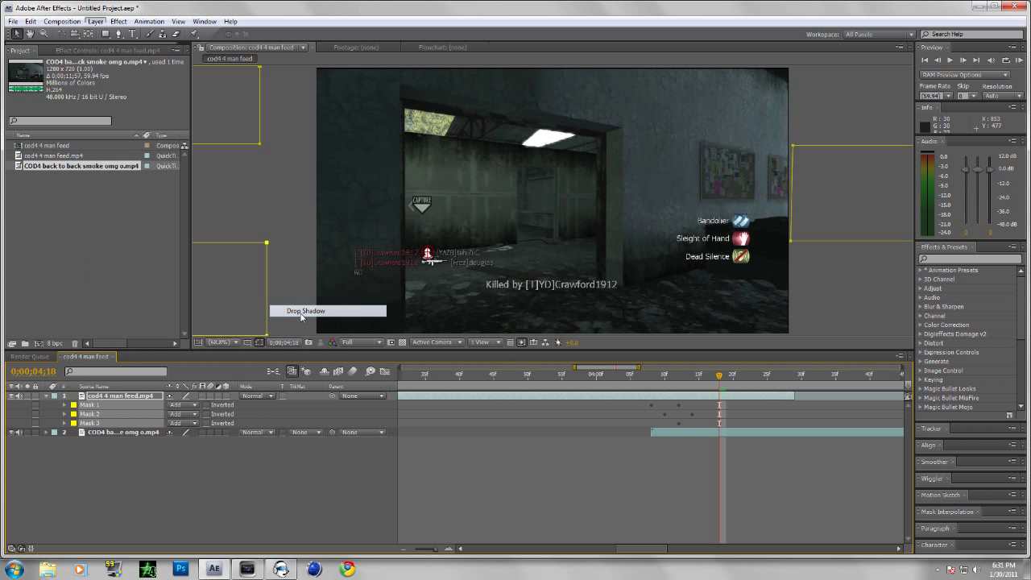
click(95, 22)
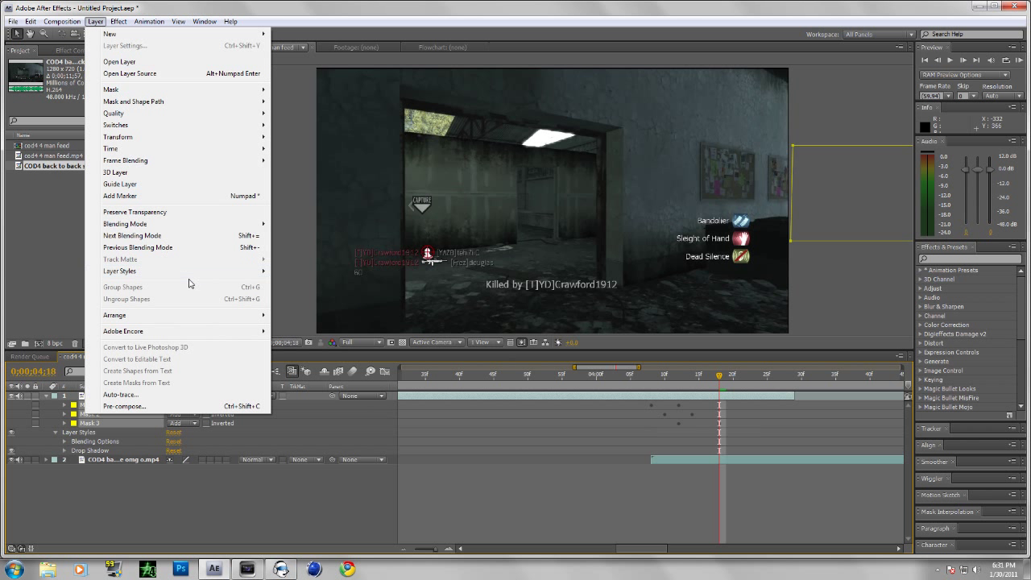
mouse_move(267, 273)
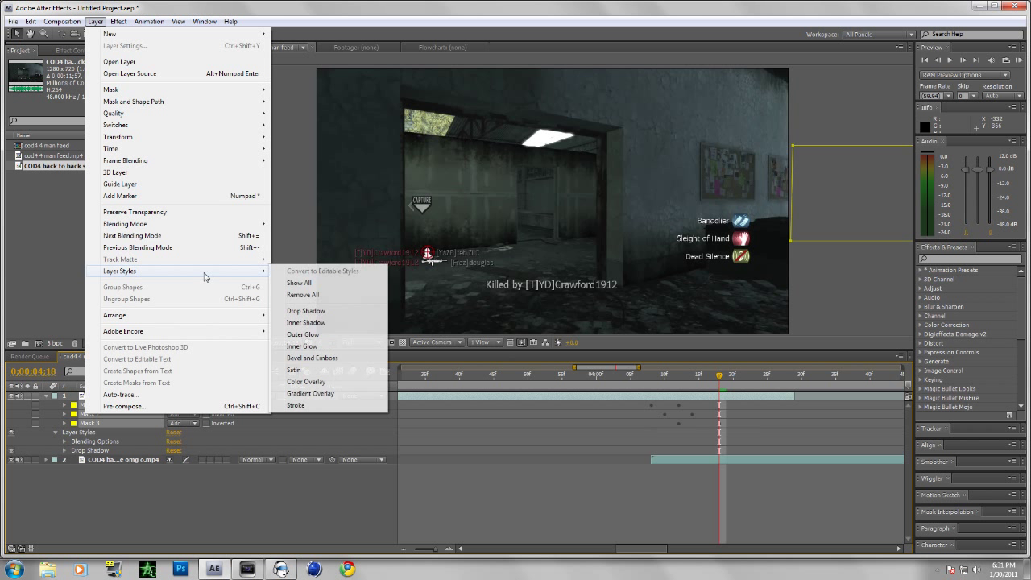
click(310, 409)
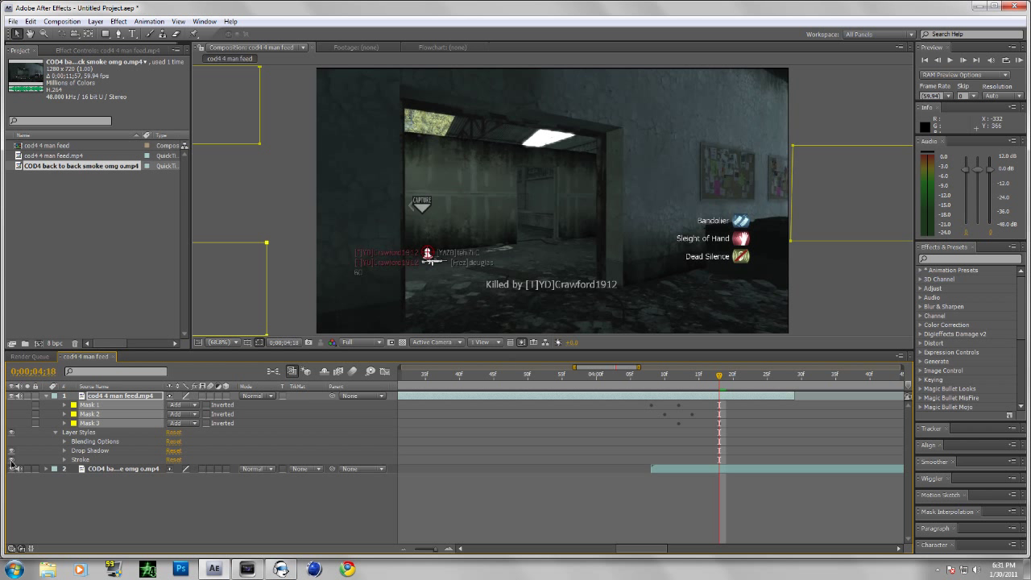
click(679, 375)
Set the Drop Shadow opacity to 80% and adjust its distance
click(65, 451)
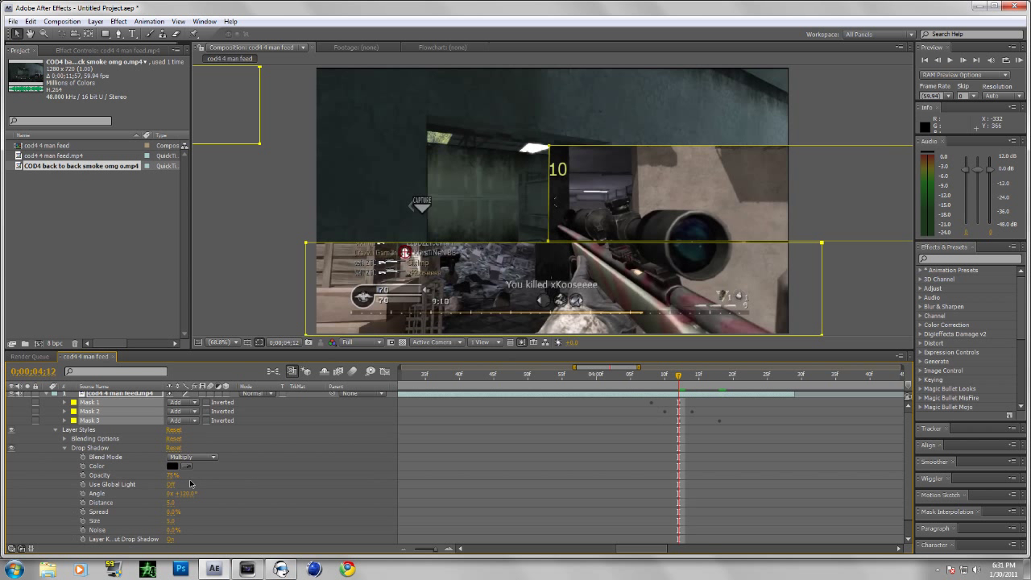
click(173, 476)
text(80)
key(Return)
click(170, 503)
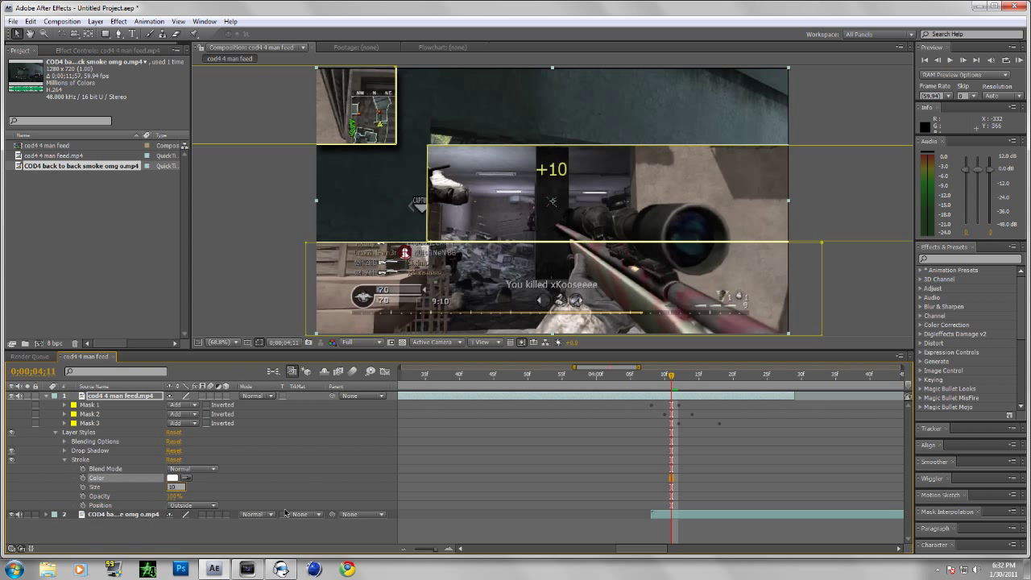
Increase the Stroke size, set its opacity to 50%, and collapse the layer properties
drag(173, 487, 194, 489)
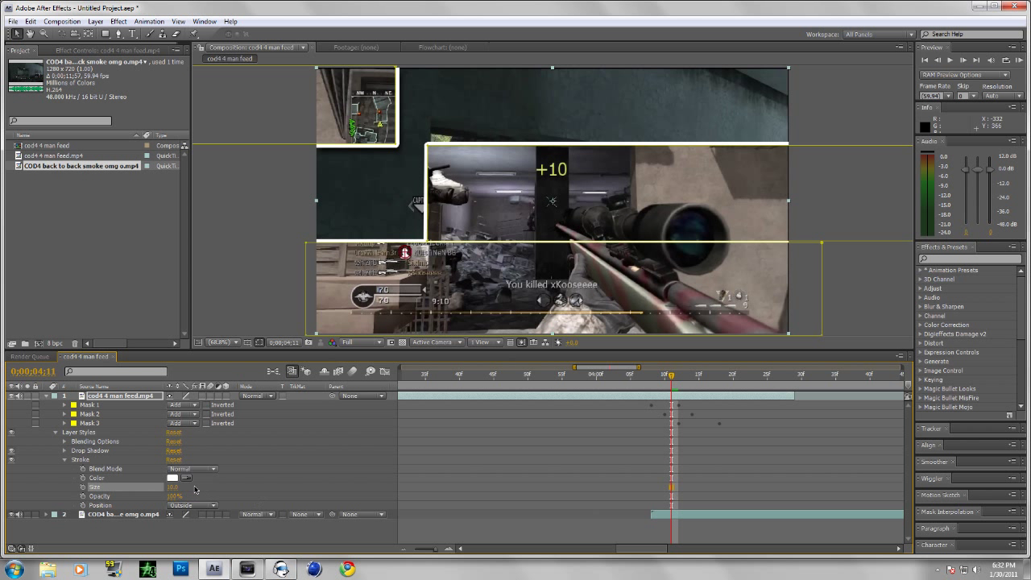
click(174, 496)
text(50)
key(Return)
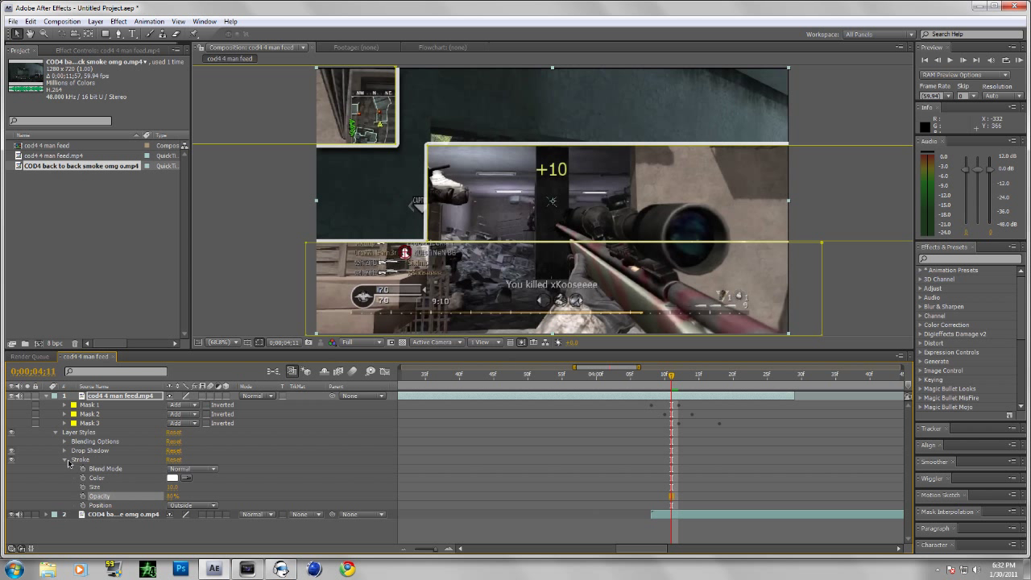
key(F2)
click(65, 460)
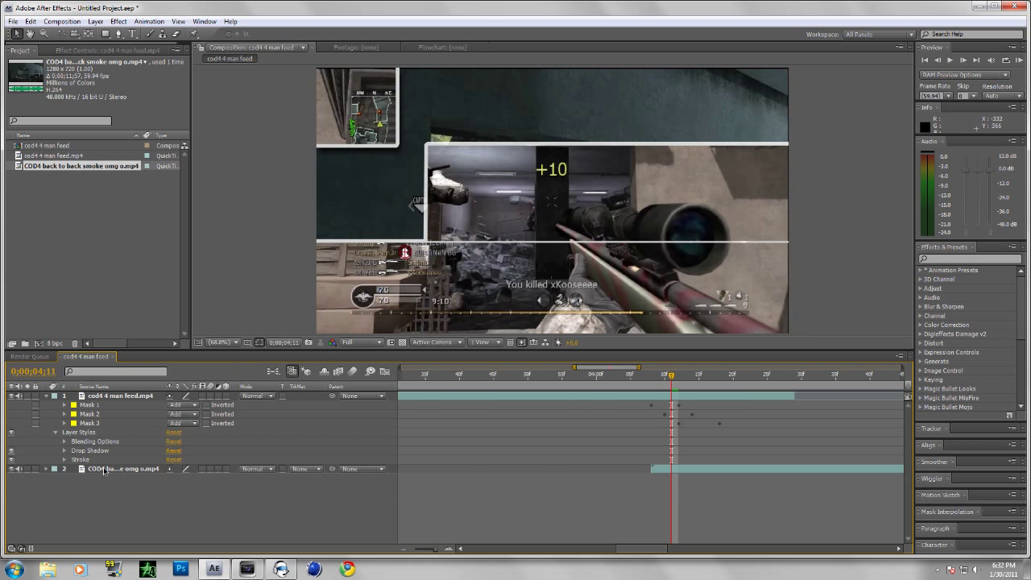
click(45, 395)
Add Adjustment Layer 1 above both clip layers
click(120, 405)
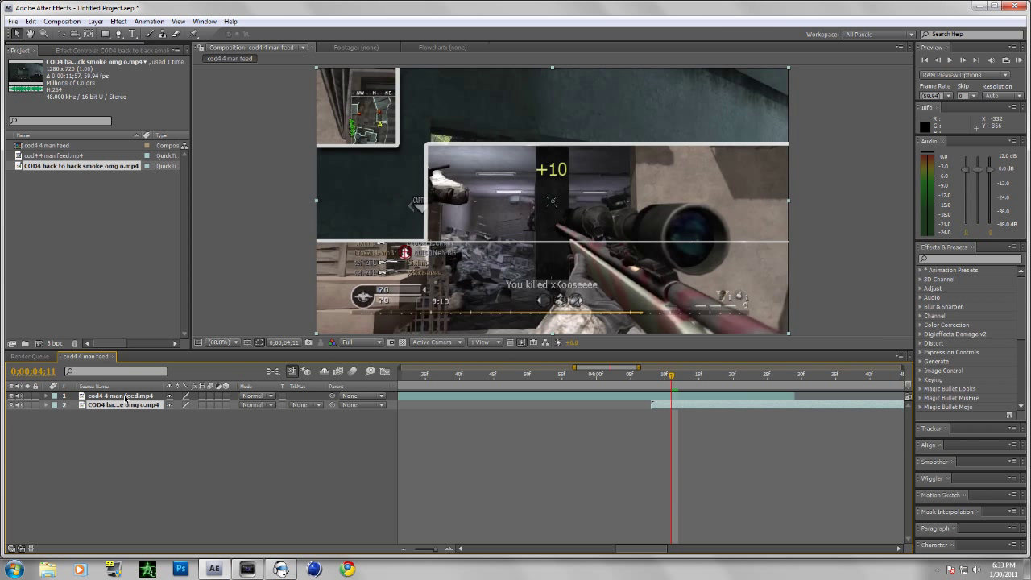
shift+click(120, 395)
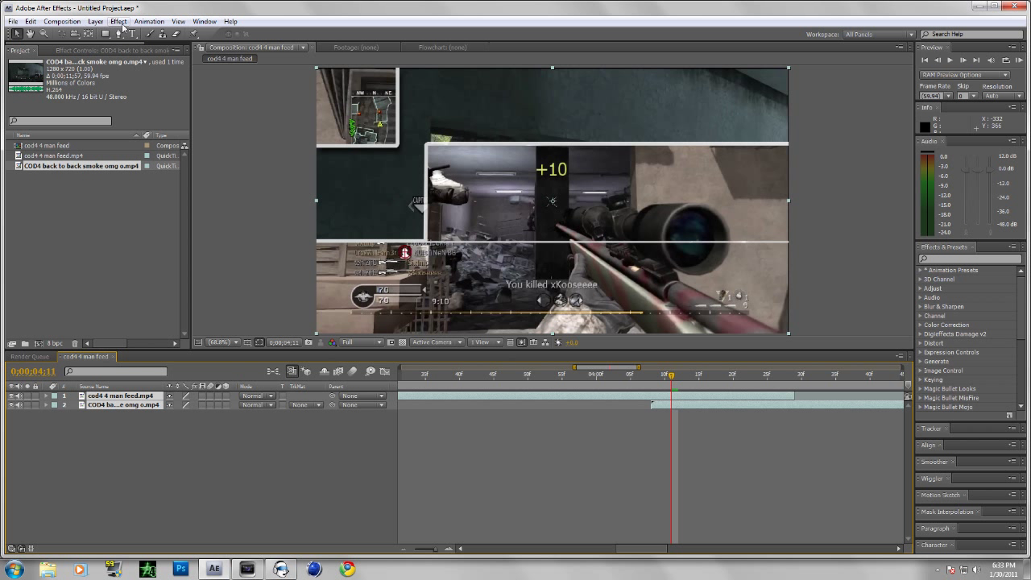
click(95, 21)
mouse_move(203, 36)
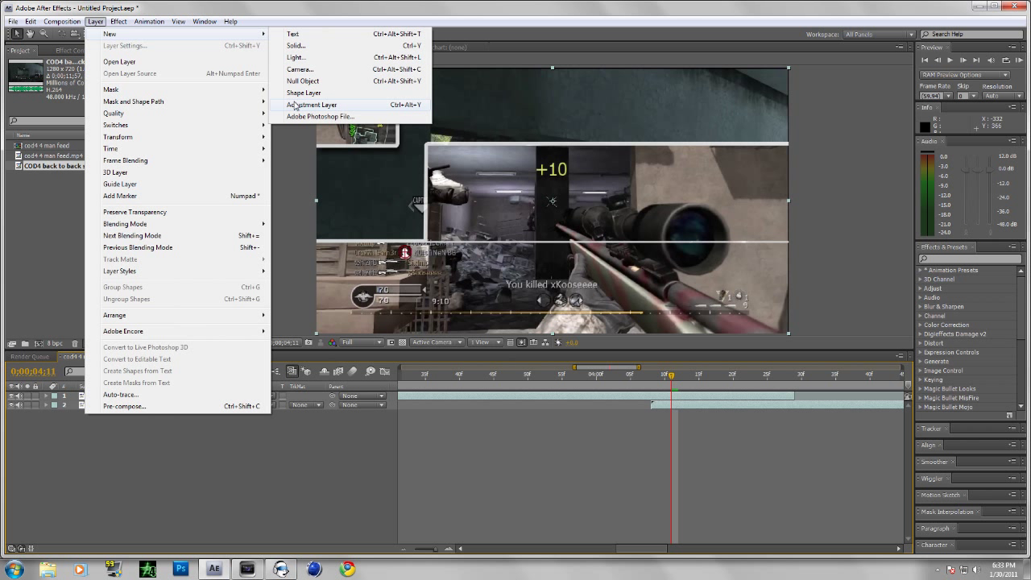
click(311, 105)
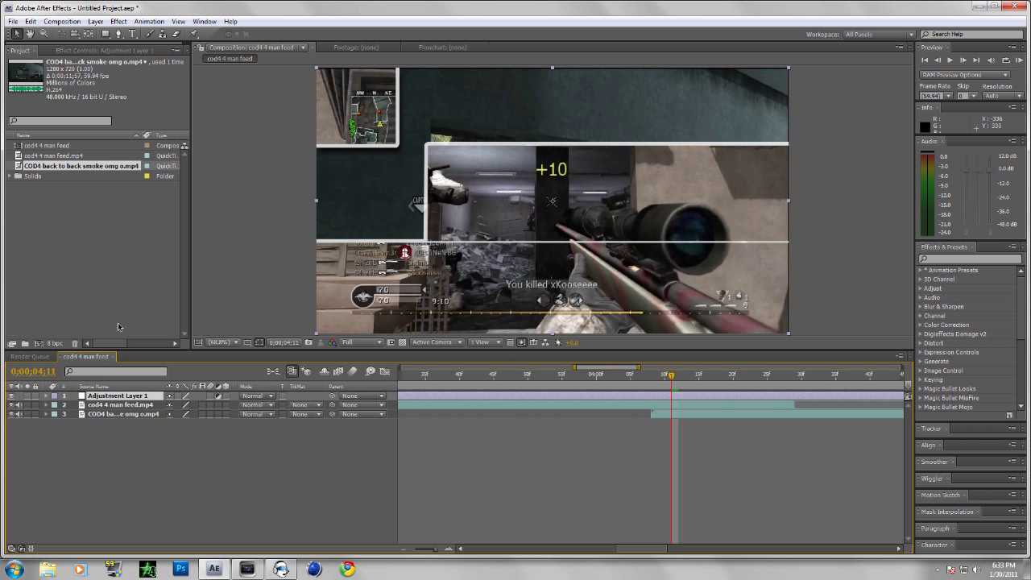
Apply Magic Bullet Mojo to the adjustment layer with the Mojo War preset
click(118, 21)
mouse_move(253, 238)
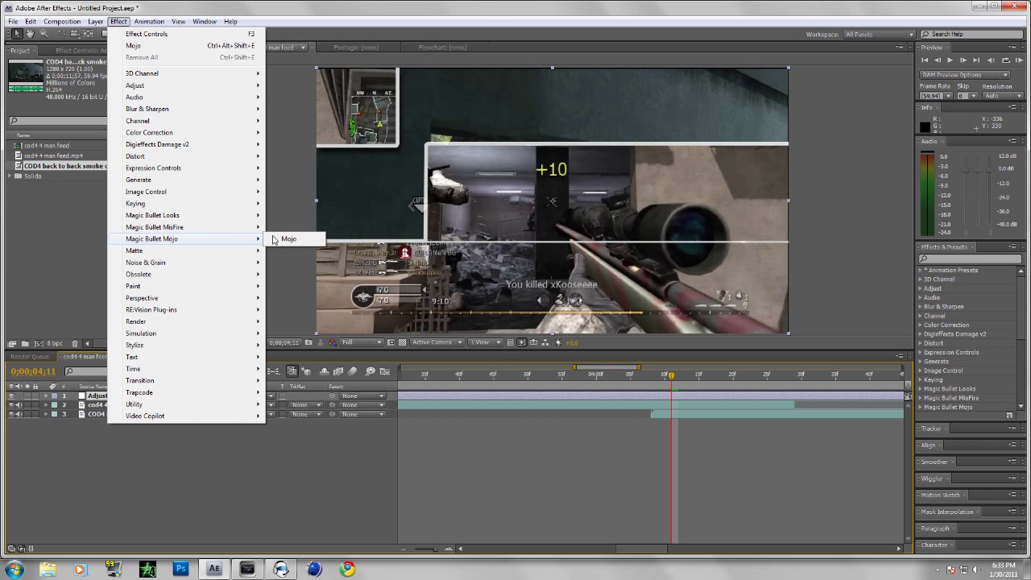
click(283, 240)
click(146, 81)
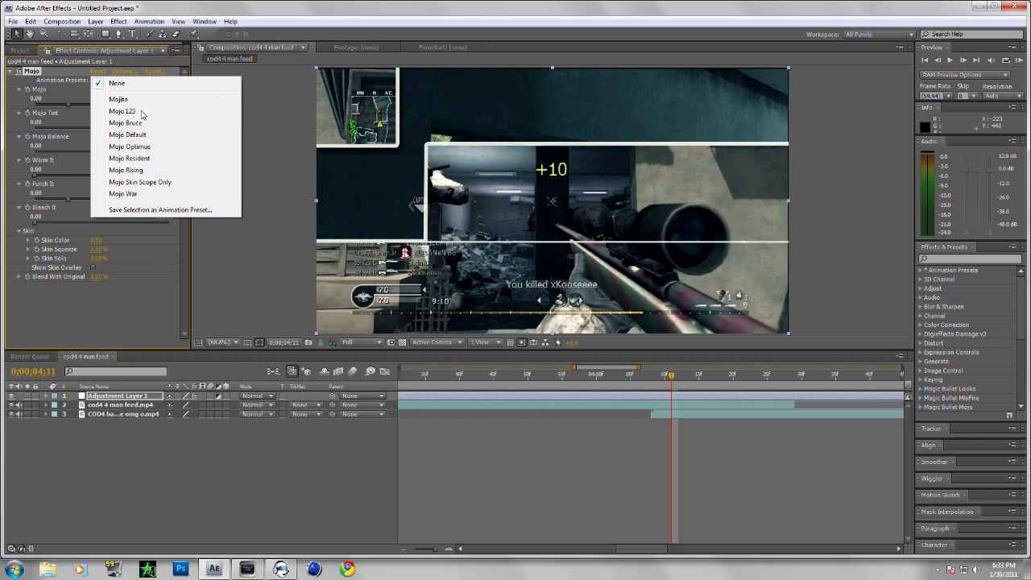
click(138, 194)
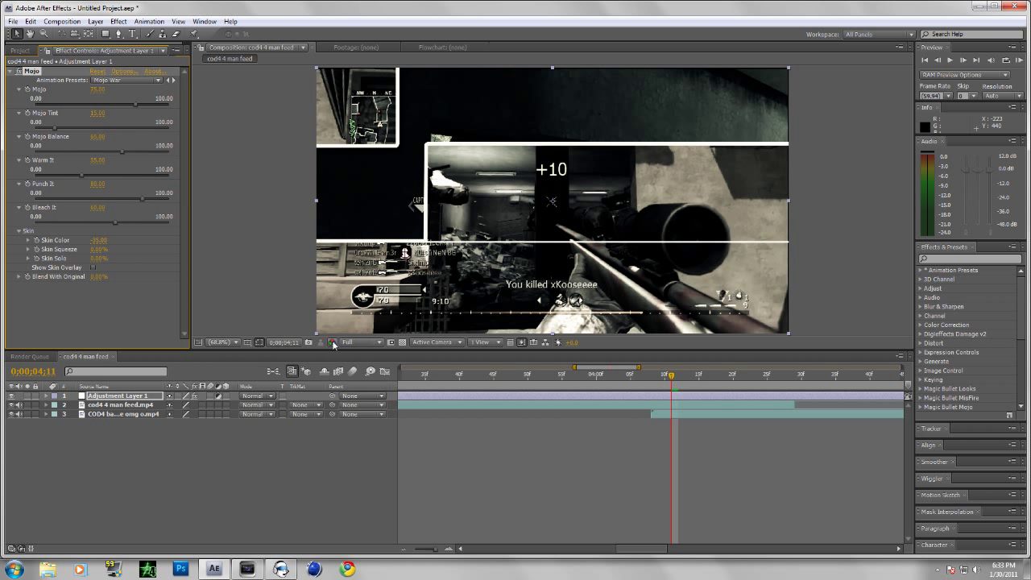
Add the cod4 4 man feed comp to the Render Queue, outputting cod4 4 man feed_1.avi
key(ctrl+m)
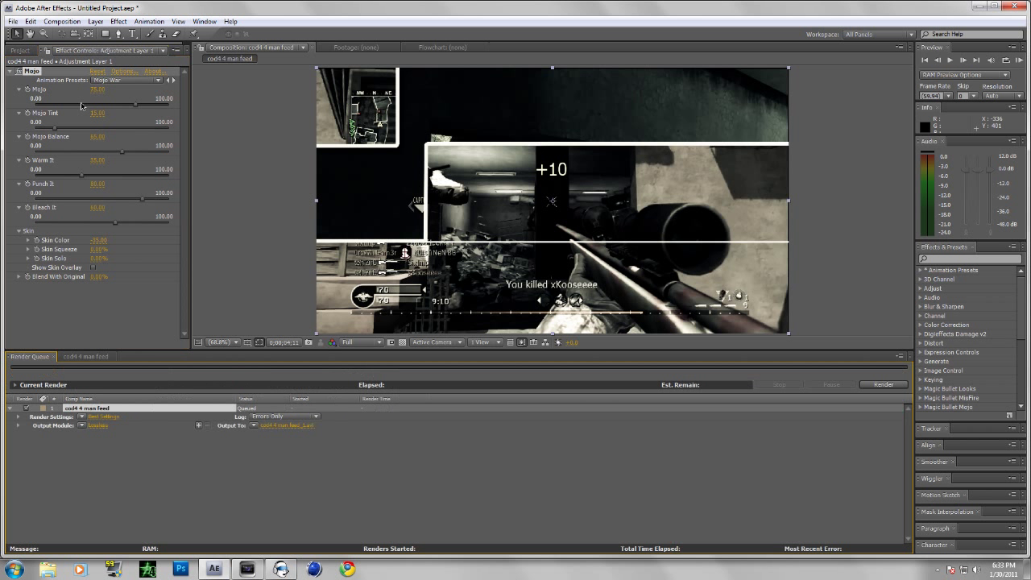